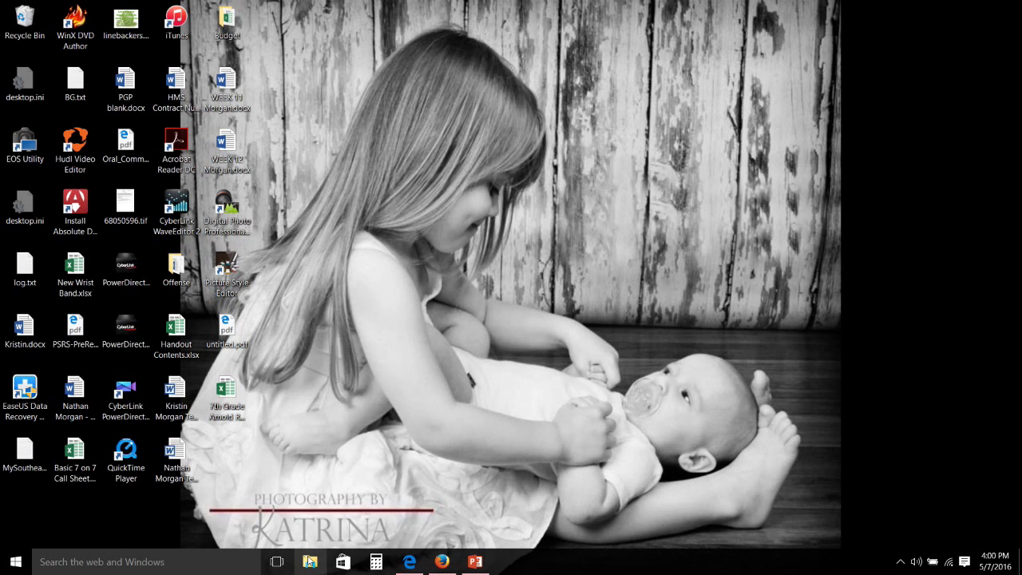
# Step: Browse File Explorer to The Gold Project > Gifting > Teacher Appreciation 2016 to view its photos
pyautogui.click(309, 561)
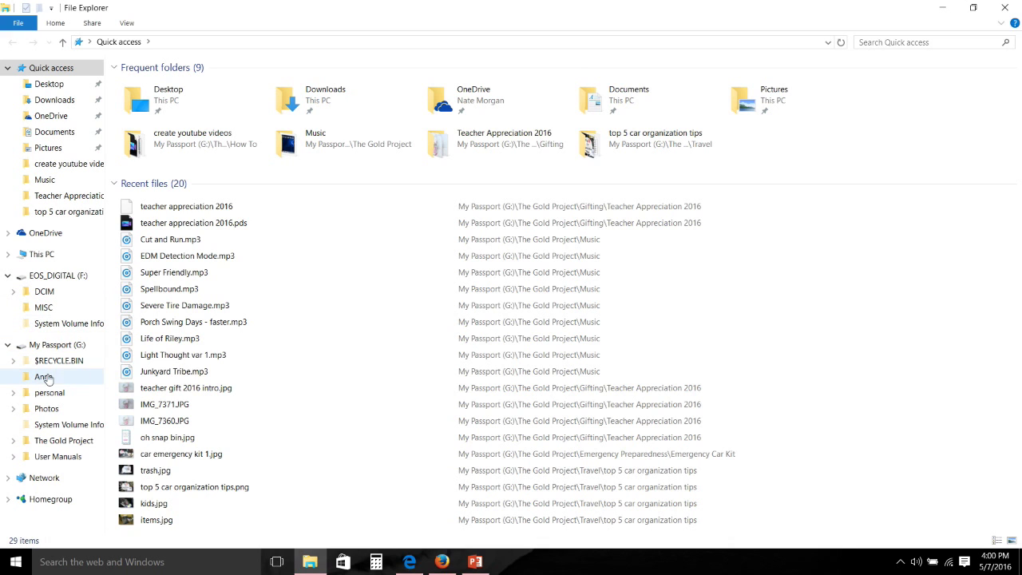
pyautogui.click(49, 443)
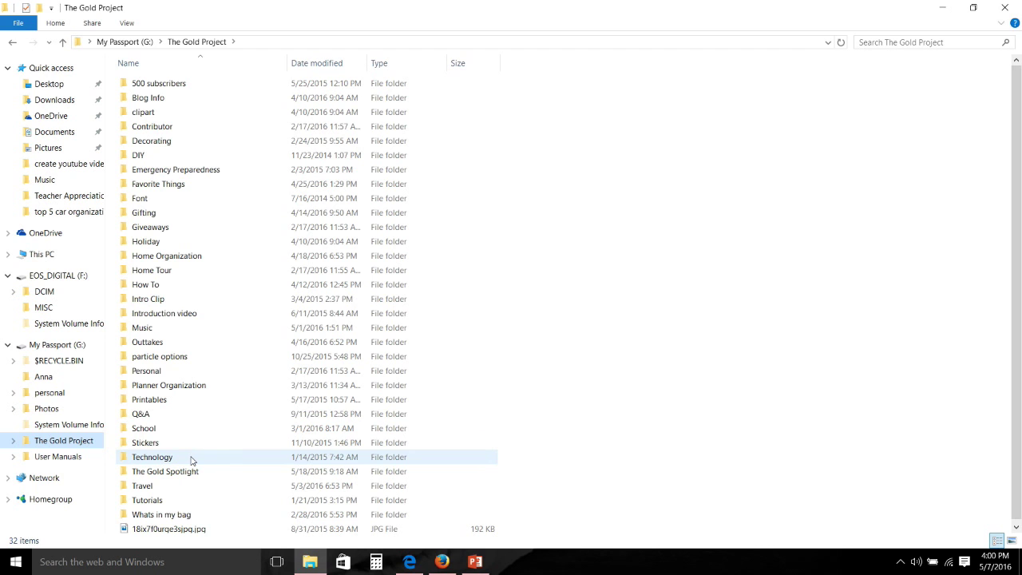
pyautogui.doubleClick(189, 214)
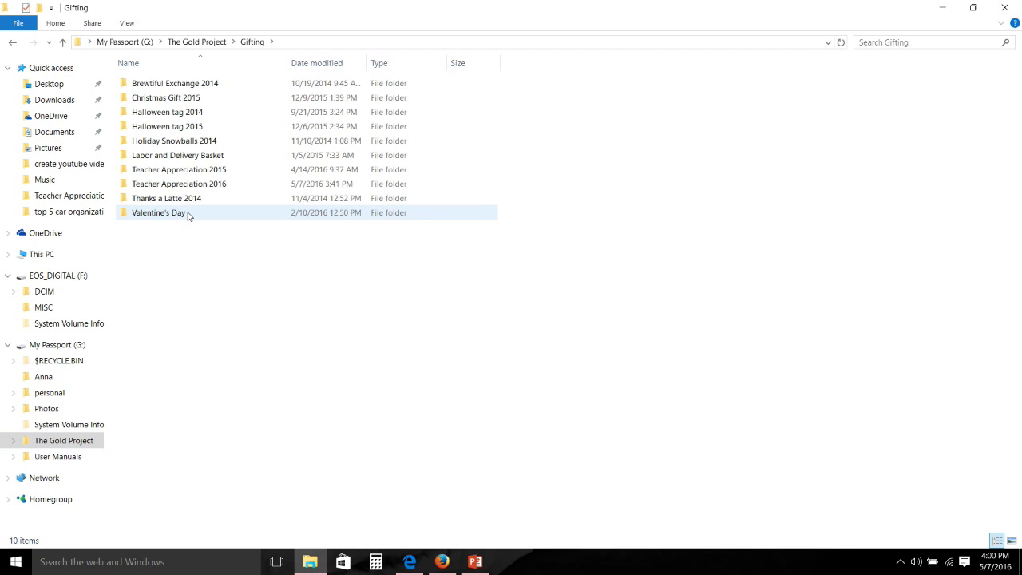
pyautogui.doubleClick(189, 184)
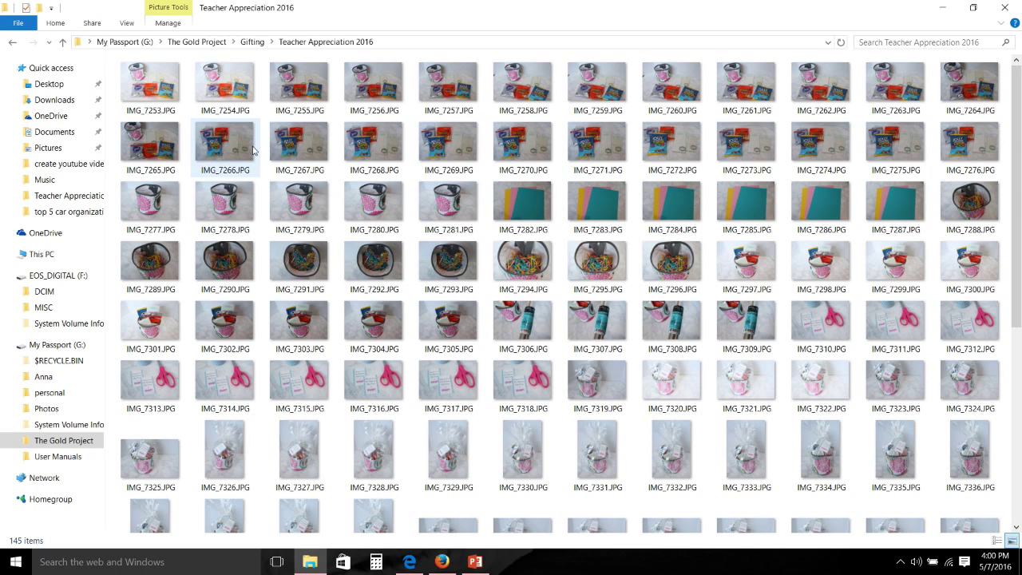
pyautogui.scroll(-5, 254, 152)
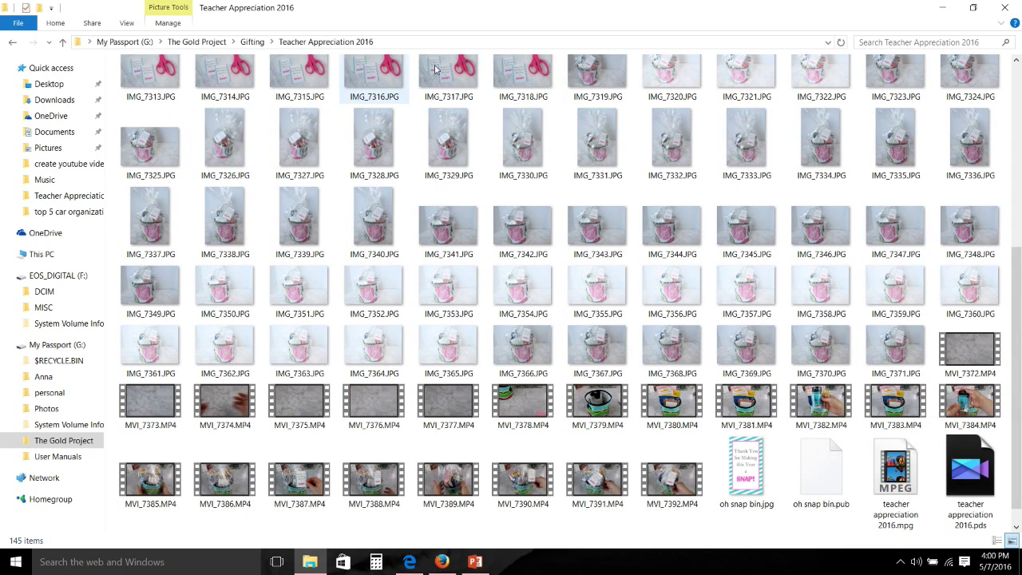
pyautogui.scroll(3, 680, 185)
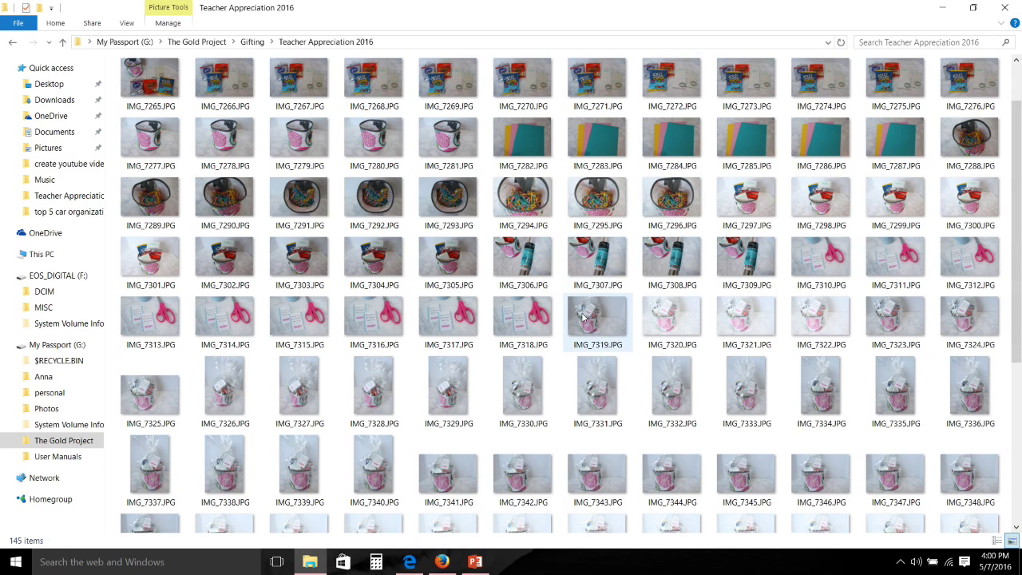
pyautogui.moveTo(579, 327)
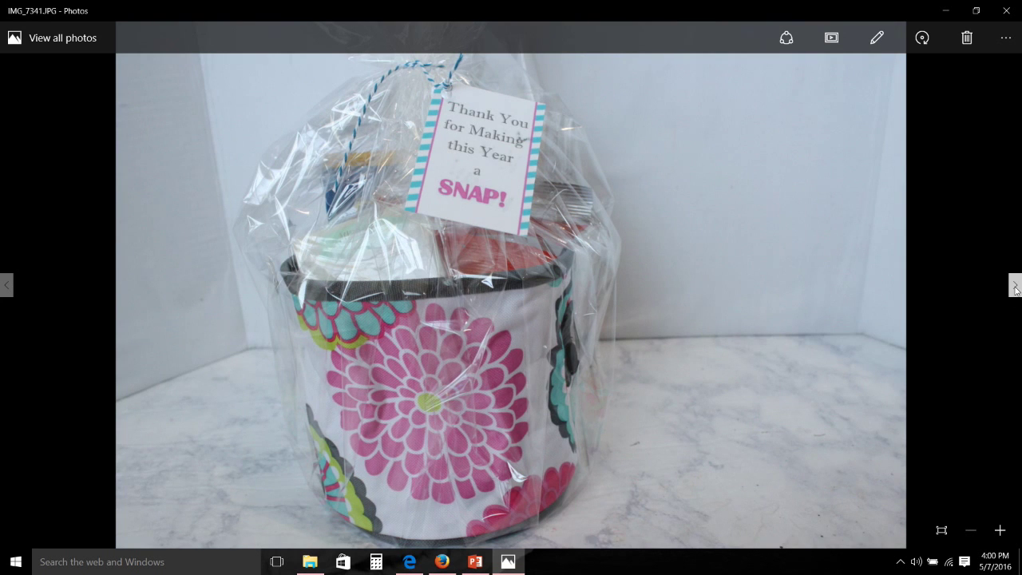
# Step: Step forward through the gift-bucket photos to IMG_7342 and IMG_7343
pyautogui.click(1014, 285)
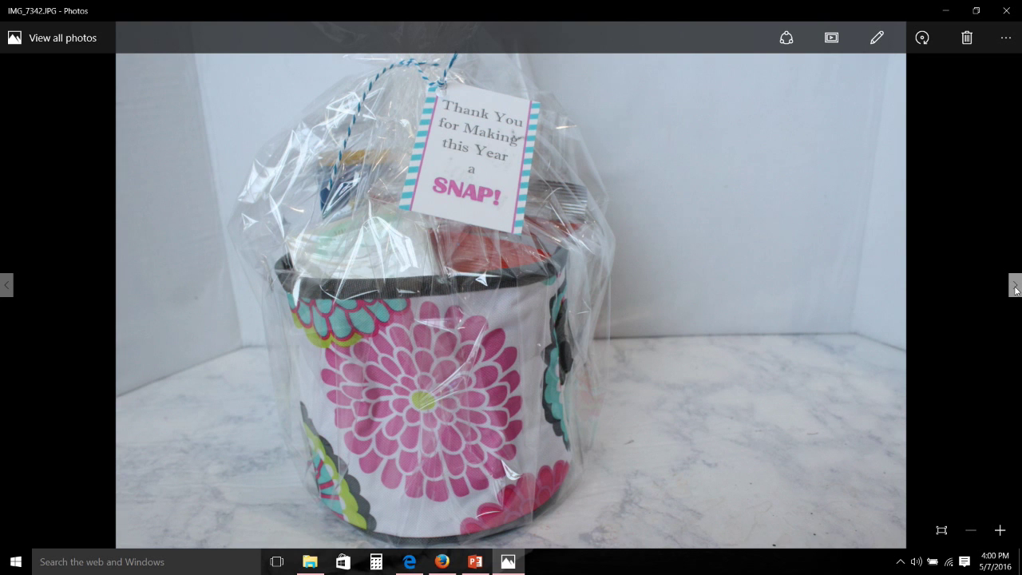
pyautogui.click(1015, 286)
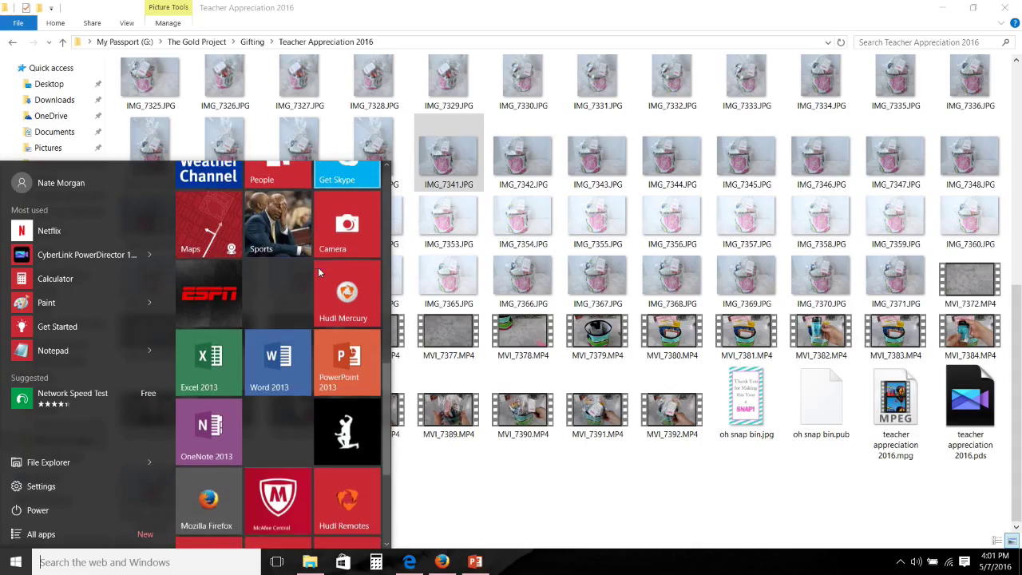
pyautogui.scroll(-2, 318, 267)
pyautogui.click(207, 409)
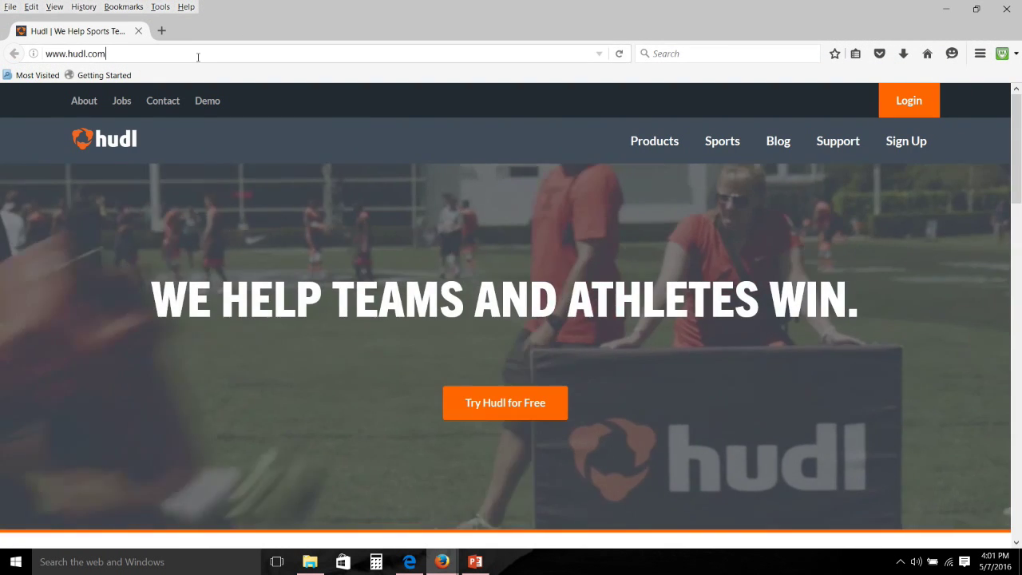
pyautogui.click(198, 54)
pyautogui.write('www.ipiccy')
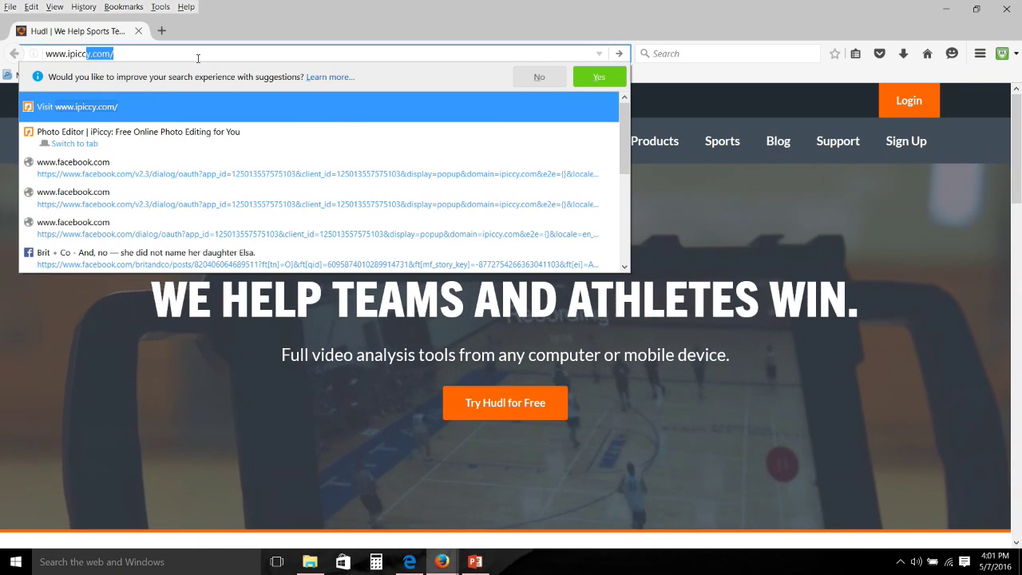
pyautogui.press('Return')
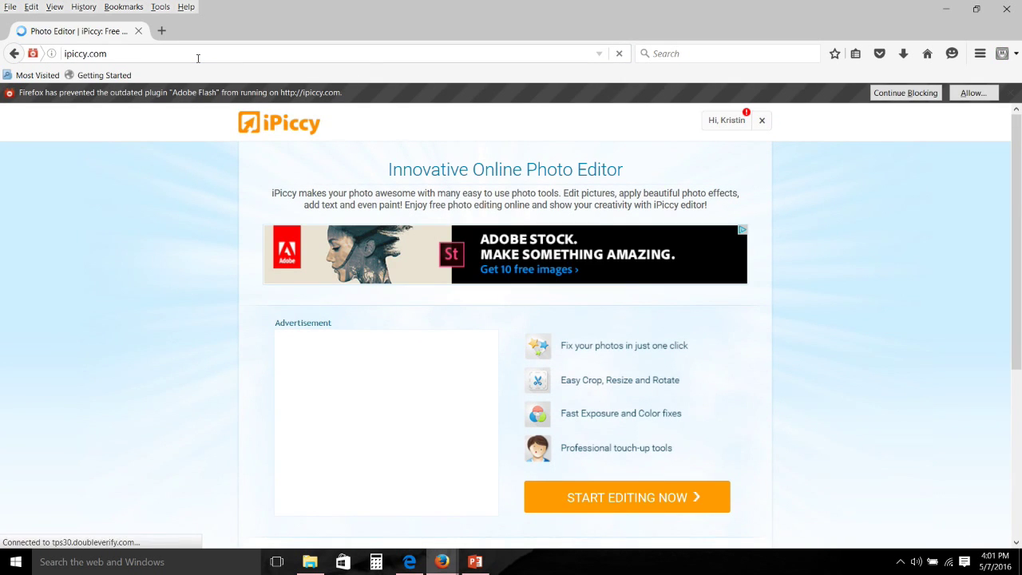
# Step: Start the iPiccy photo editor with Adobe Flash allowed to run
pyautogui.click(656, 497)
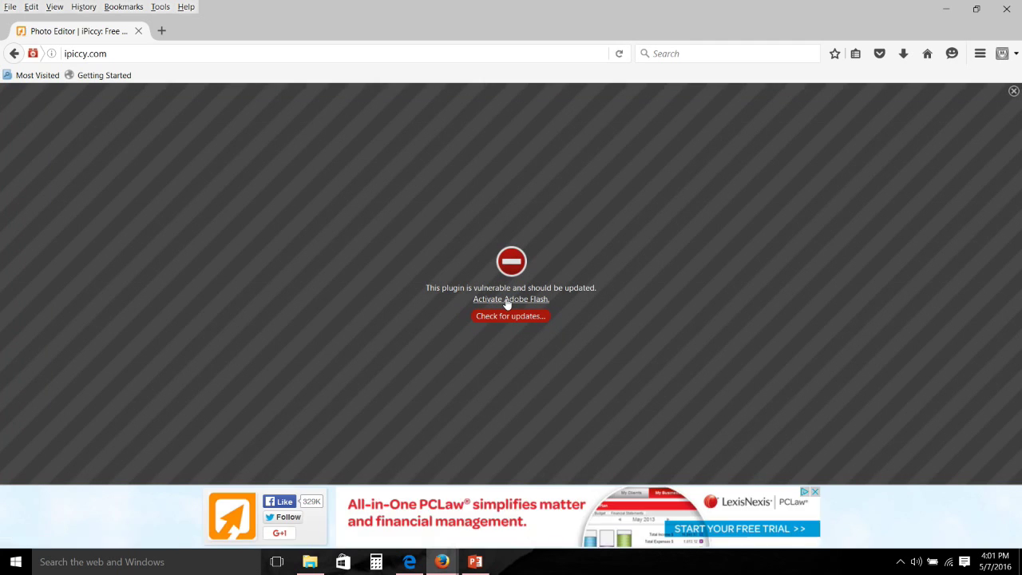
pyautogui.click(506, 300)
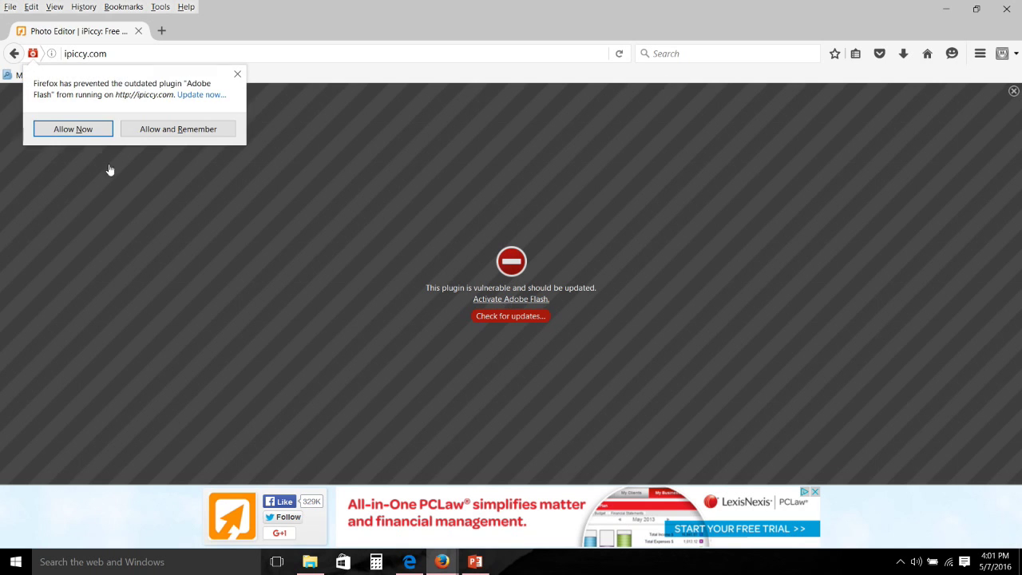
pyautogui.click(80, 127)
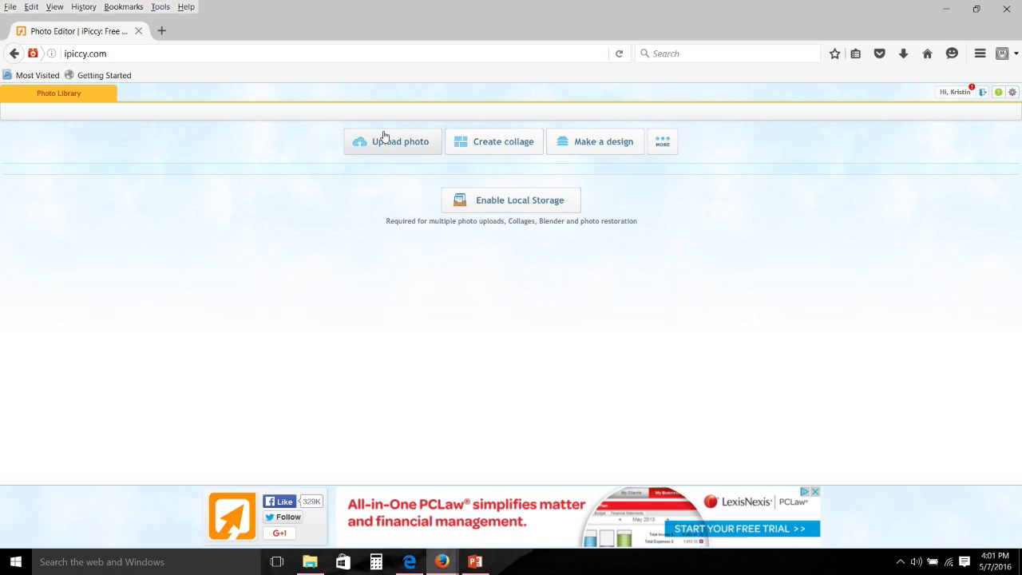
# Step: Upload IMG_7345 from the Teacher Appreciation 2016 folder into the iPiccy editor
pyautogui.click(385, 139)
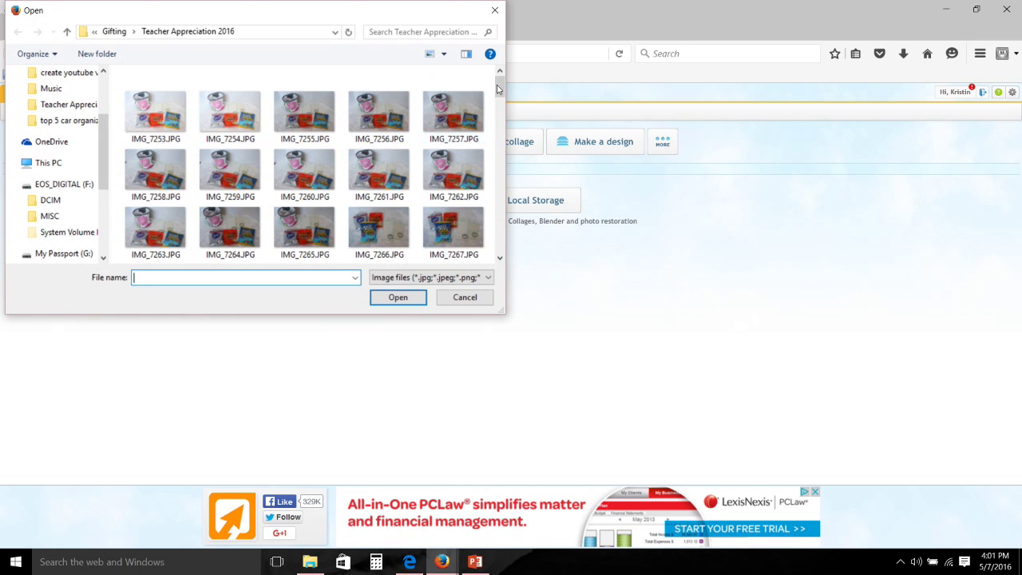
pyautogui.moveTo(500, 89); pyautogui.dragTo(475, 201)
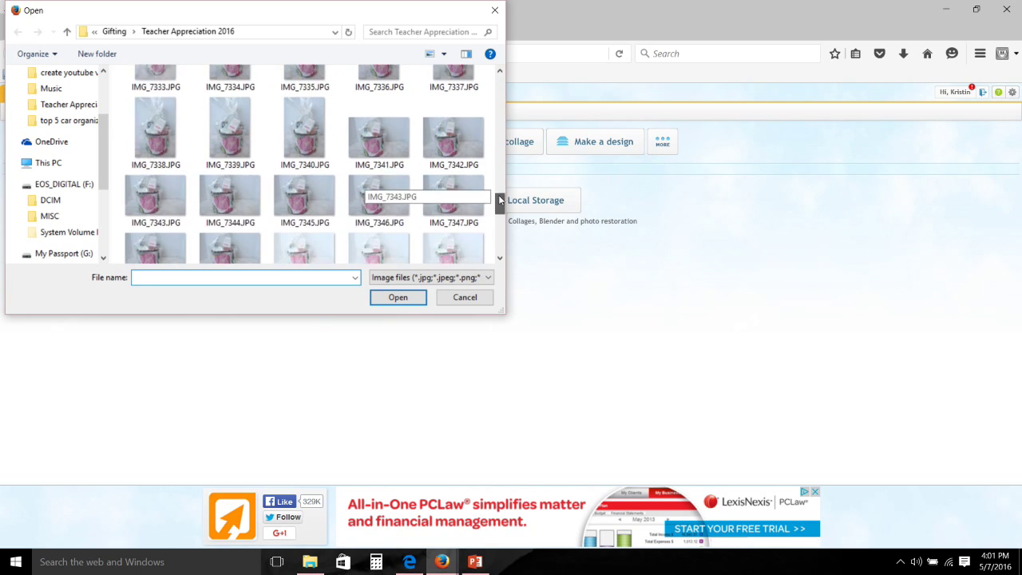
pyautogui.moveTo(498, 195); pyautogui.dragTo(499, 203)
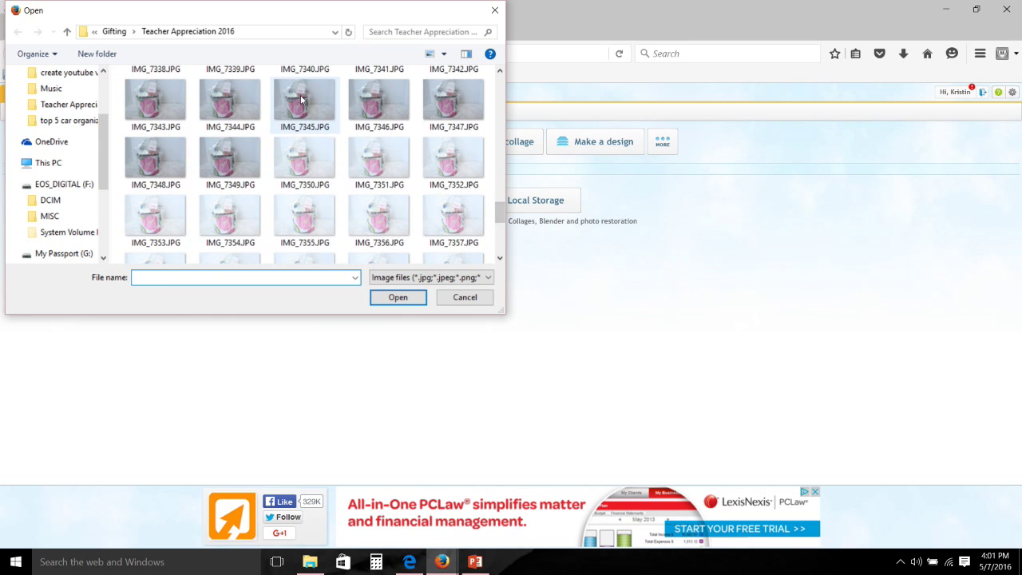
pyautogui.doubleClick(301, 99)
# Step: Brighten the gift photo with a Curves adjustment
pyautogui.click(44, 402)
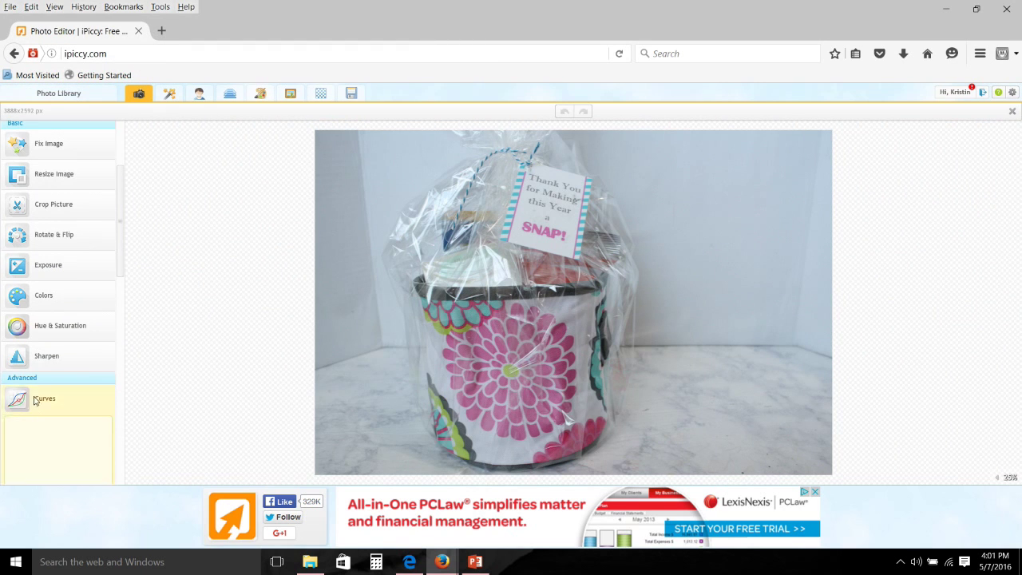
pyautogui.moveTo(56, 355); pyautogui.dragTo(50, 348)
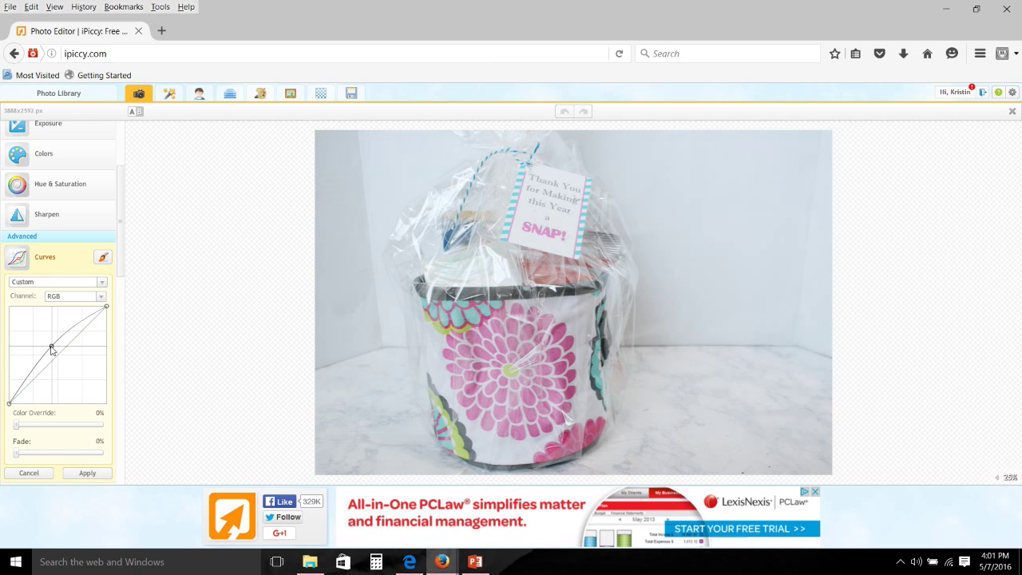
pyautogui.click(87, 473)
# Step: Crop the photo to 3508x2473, covering most of the image
pyautogui.scroll(3, 83, 303)
pyautogui.click(80, 193)
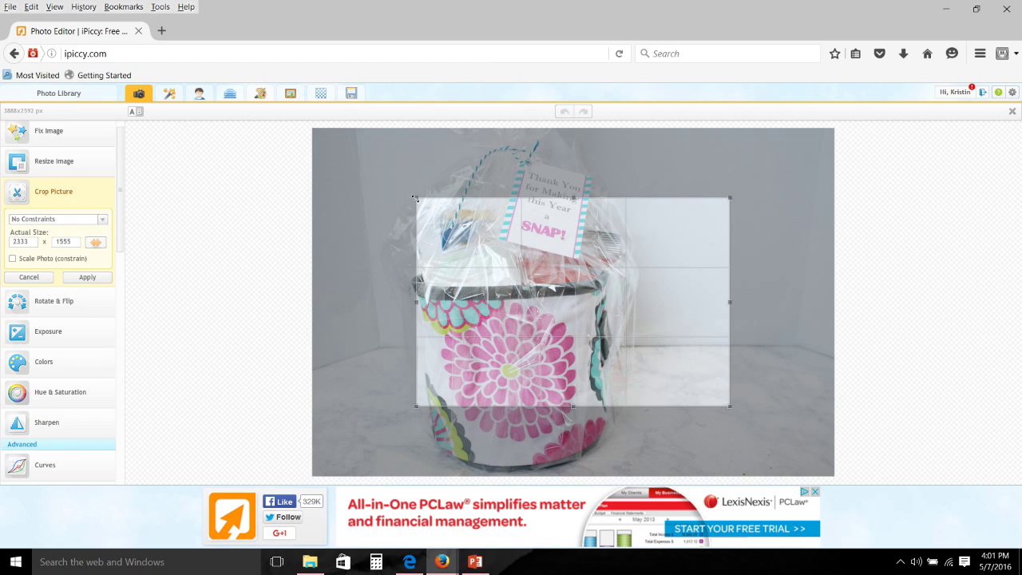
pyautogui.moveTo(416, 200); pyautogui.dragTo(351, 143)
pyautogui.moveTo(730, 404)
pyautogui.mouseDown()
pyautogui.moveTo(793, 461)
pyautogui.moveTo(833, 475)
pyautogui.moveTo(718, 401)
pyautogui.mouseUp()
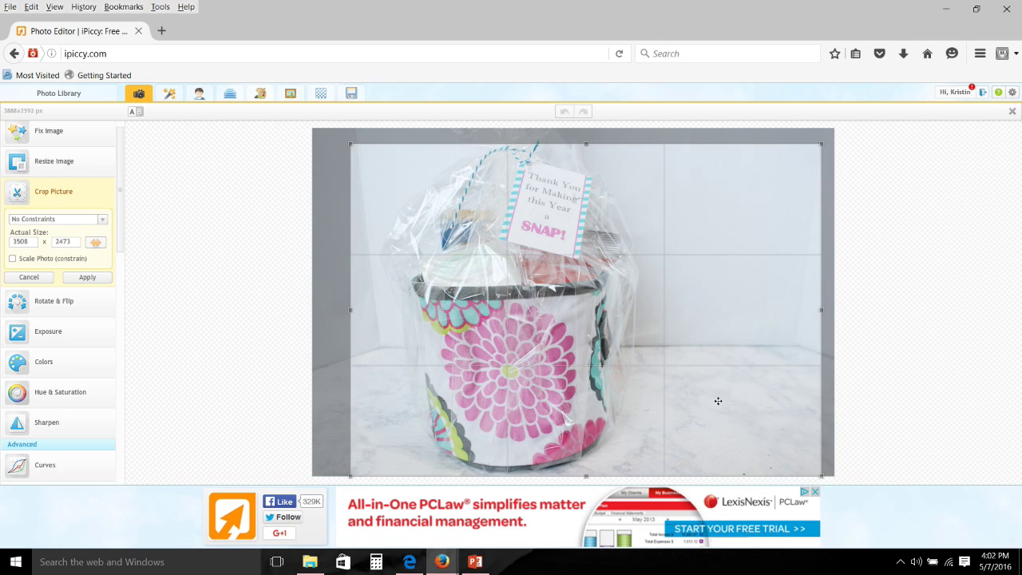
pyautogui.click(88, 278)
# Step: Apply sharpening and slight colour tweaks, then bring up the save options
pyautogui.click(61, 339)
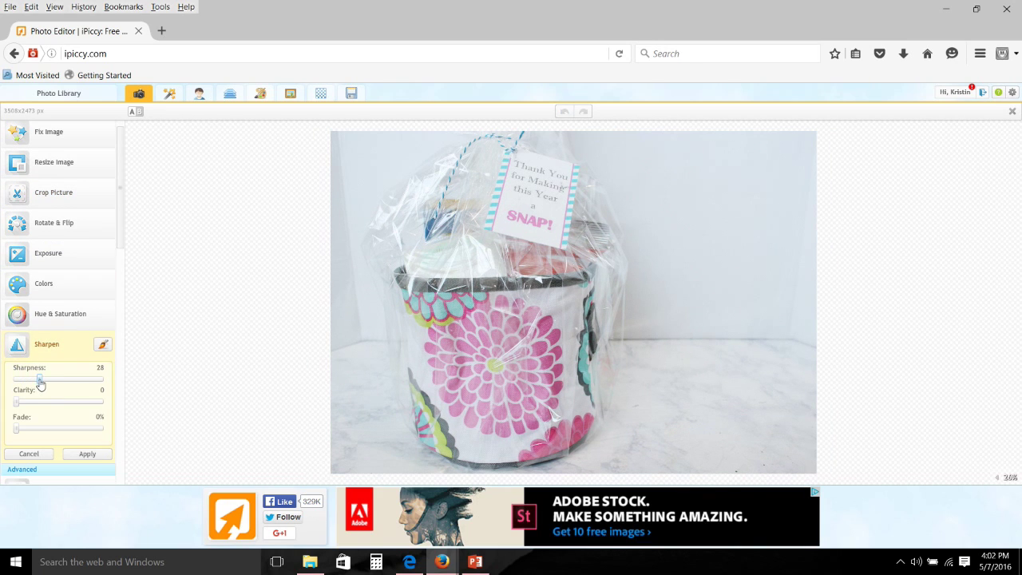
pyautogui.click(98, 456)
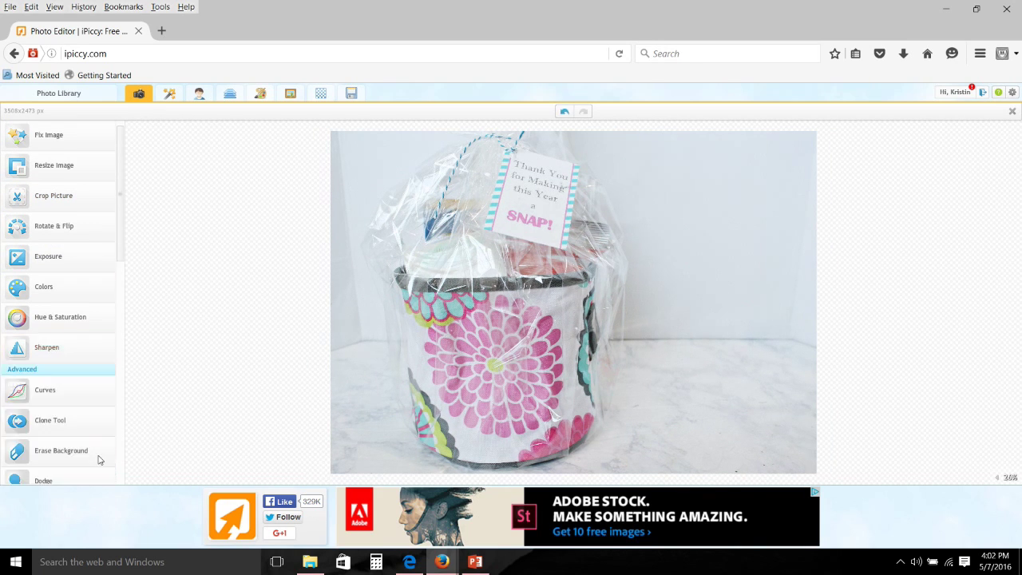
pyautogui.click(48, 346)
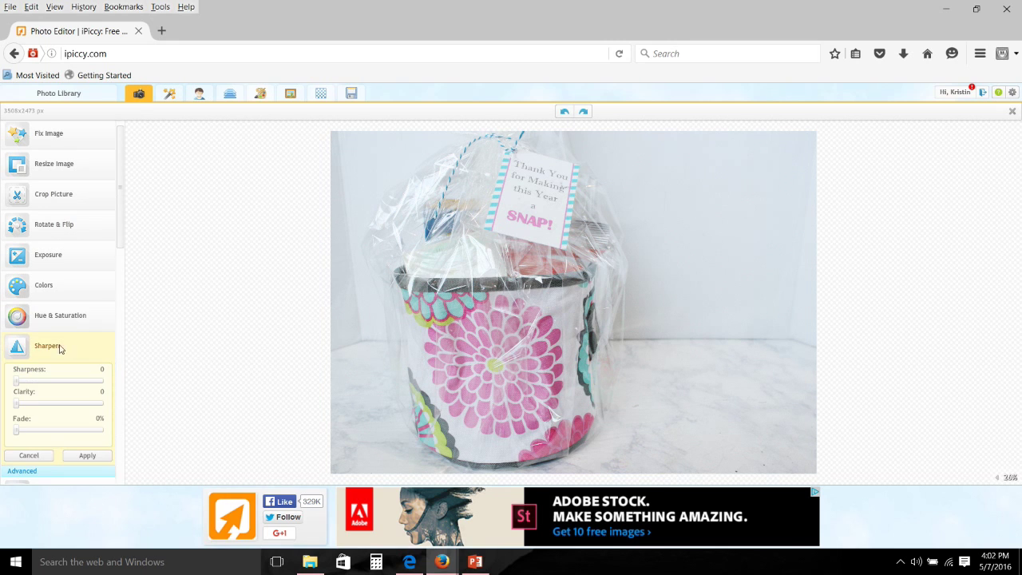
pyautogui.click(74, 286)
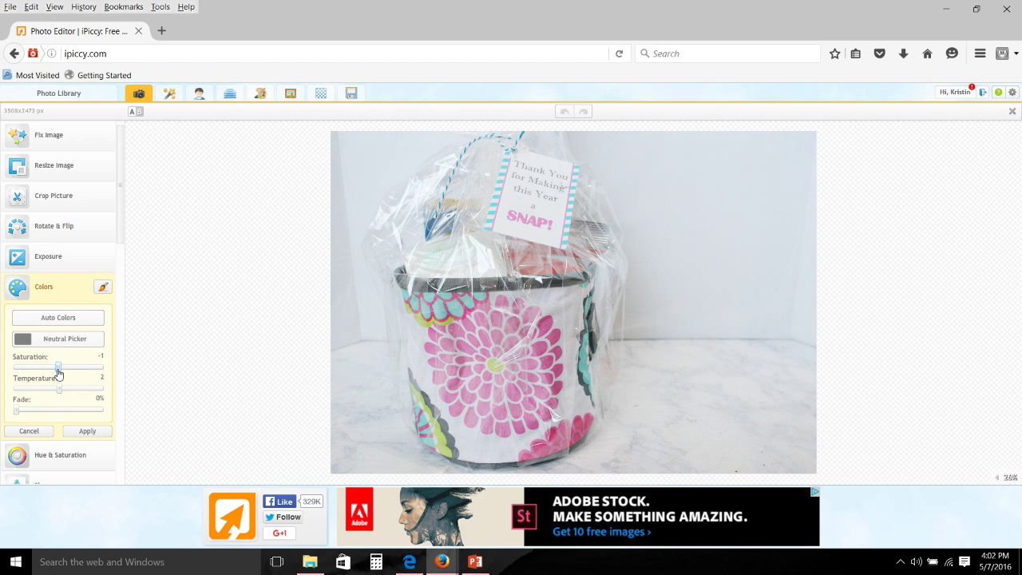
pyautogui.click(351, 93)
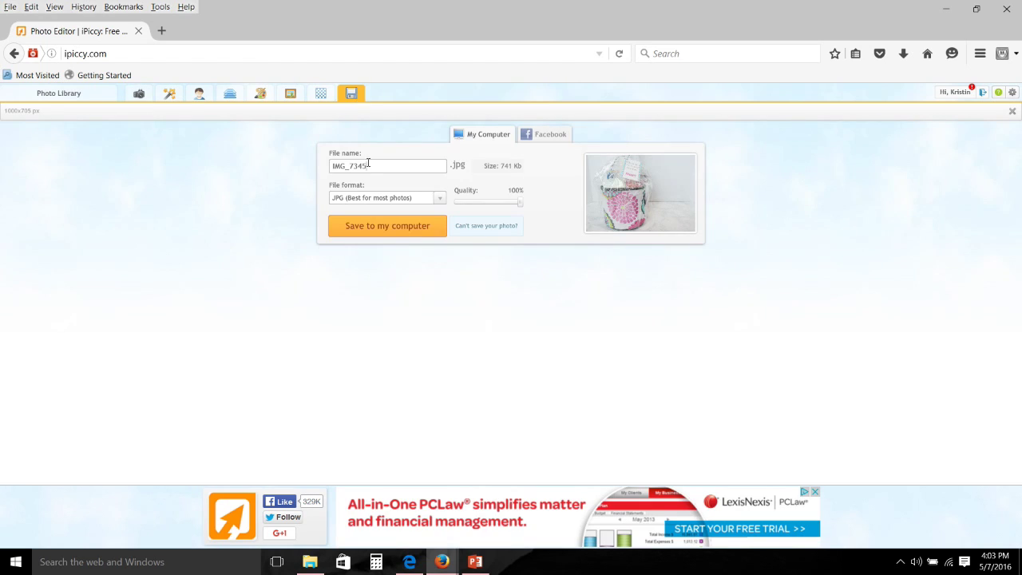
# Step: Save the edited photo to the computer as teacher appreciation intro.jpg
pyautogui.click(374, 235)
pyautogui.click(355, 245)
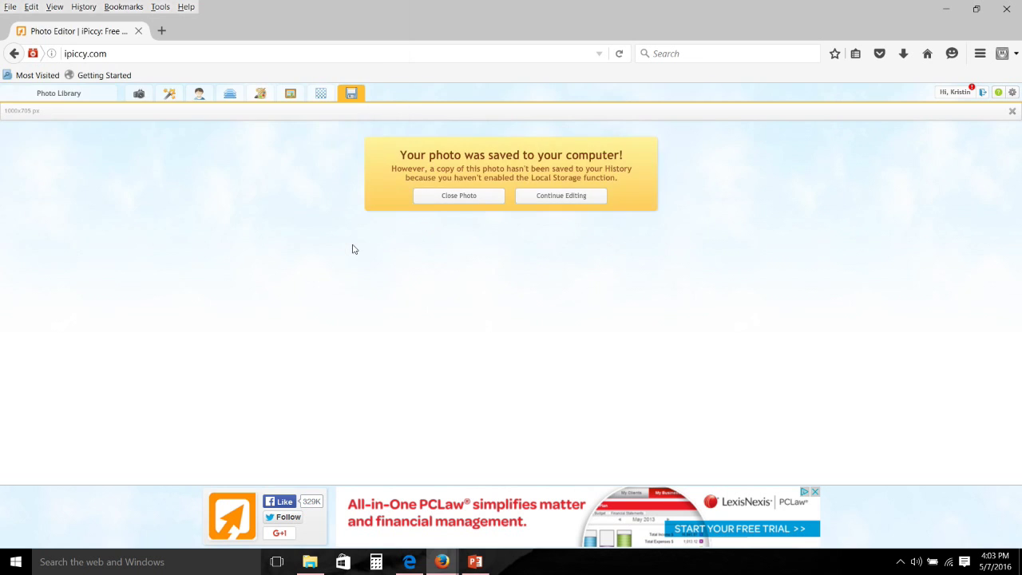
pyautogui.click(458, 196)
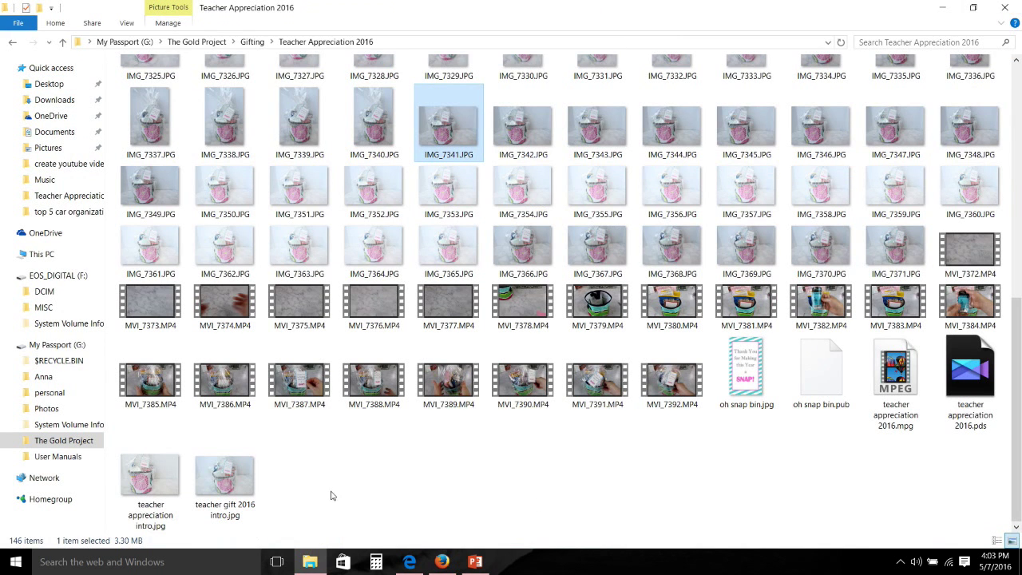
# Step: Launch Word 2013 from the Start menu
pyautogui.press('super')
pyautogui.scroll(-5, 300, 369)
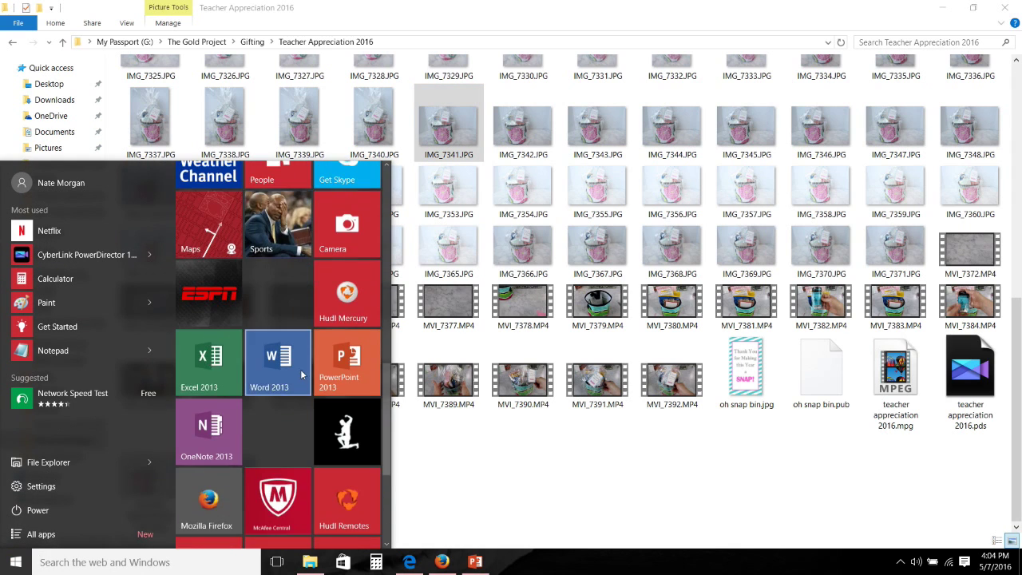
pyautogui.click(300, 369)
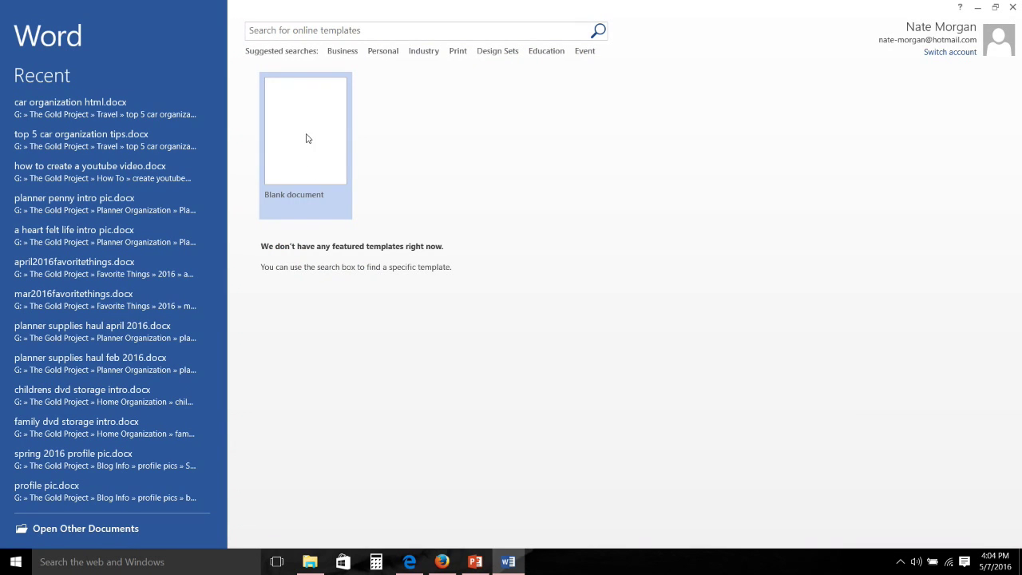
# Step: Create a blank Word document and set its page orientation to Landscape
pyautogui.click(306, 139)
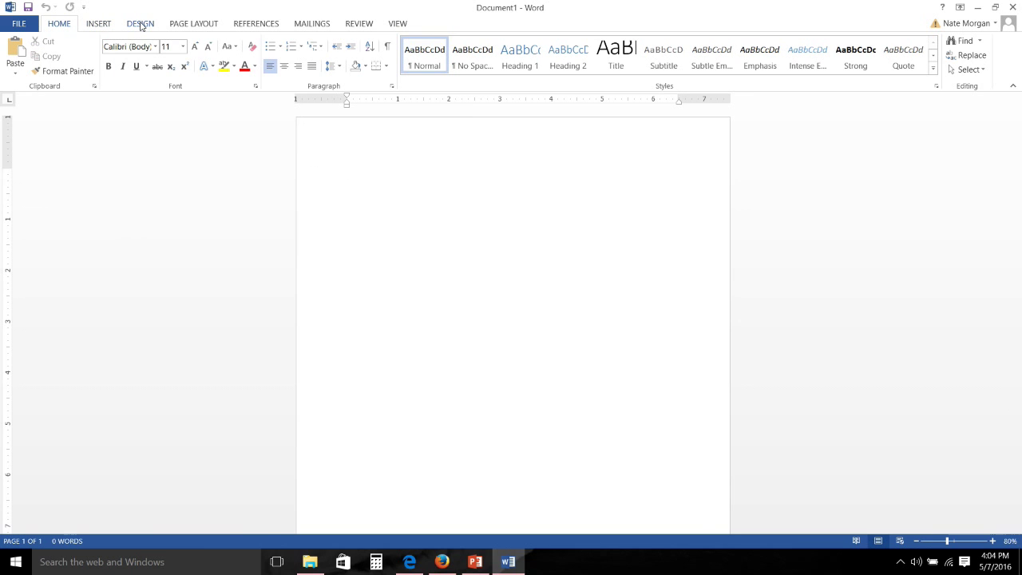
pyautogui.click(208, 24)
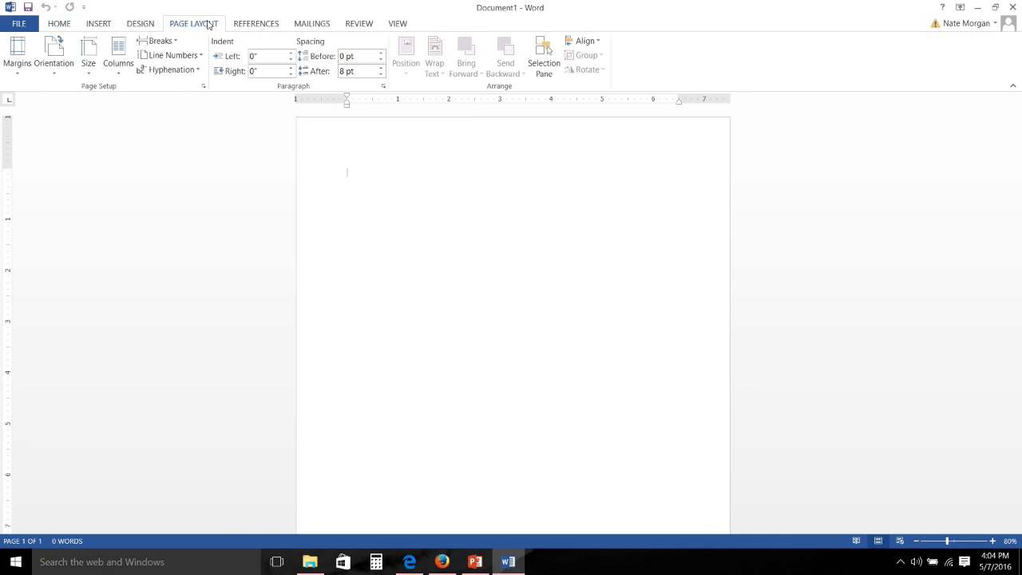
pyautogui.click(54, 55)
pyautogui.click(83, 133)
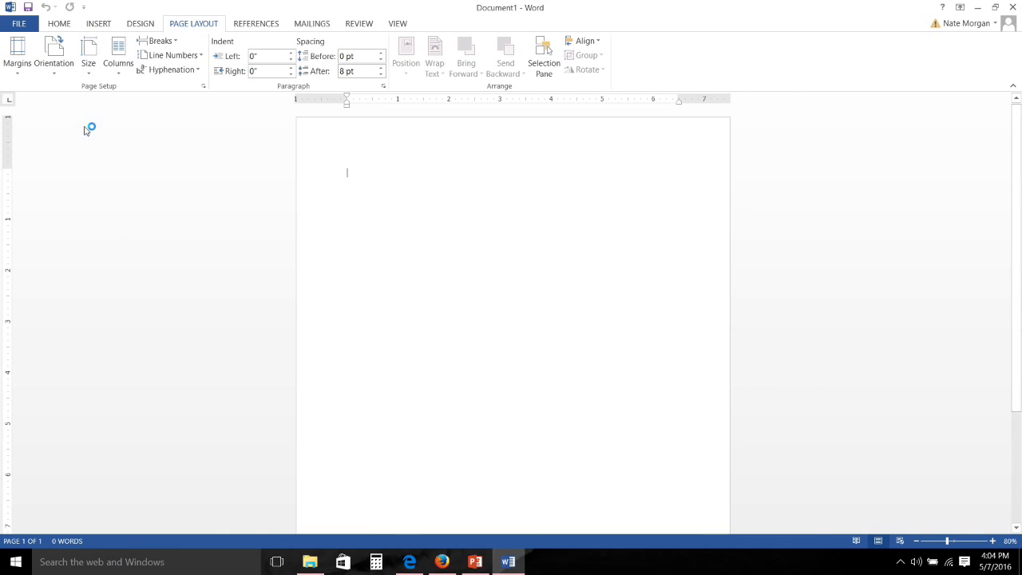
# Step: Insert the gift-bucket intro photo from The Gold Project > Gifting > Teacher Appreciation 2016
pyautogui.click(100, 26)
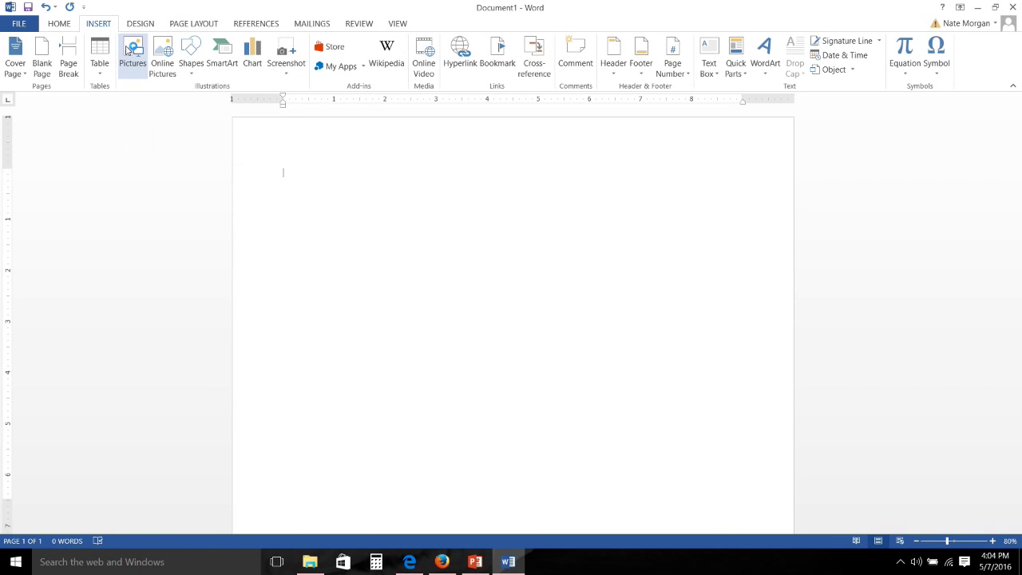
pyautogui.click(128, 51)
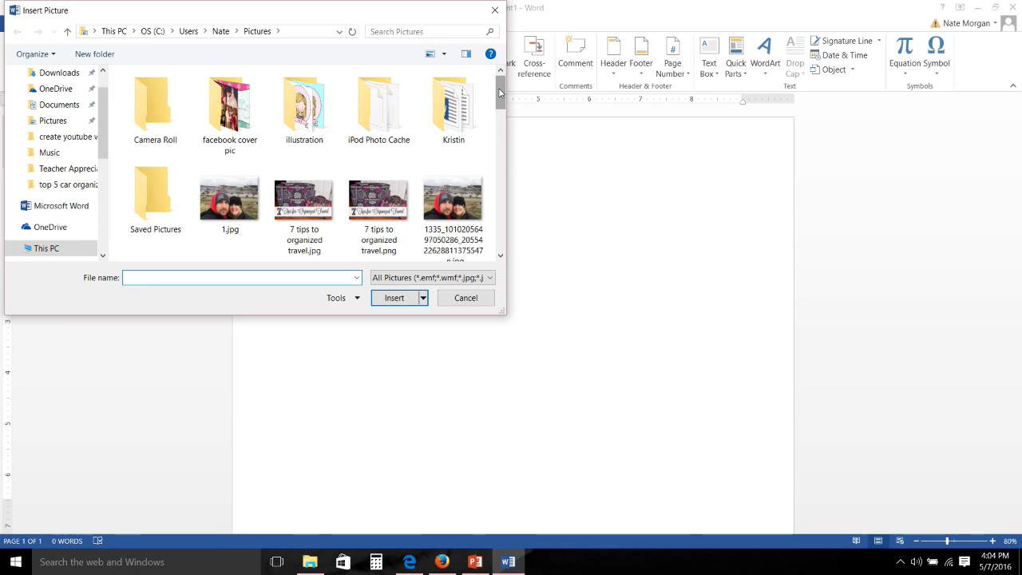
pyautogui.scroll(-3, 319, 168)
pyautogui.scroll(-8, 94, 160)
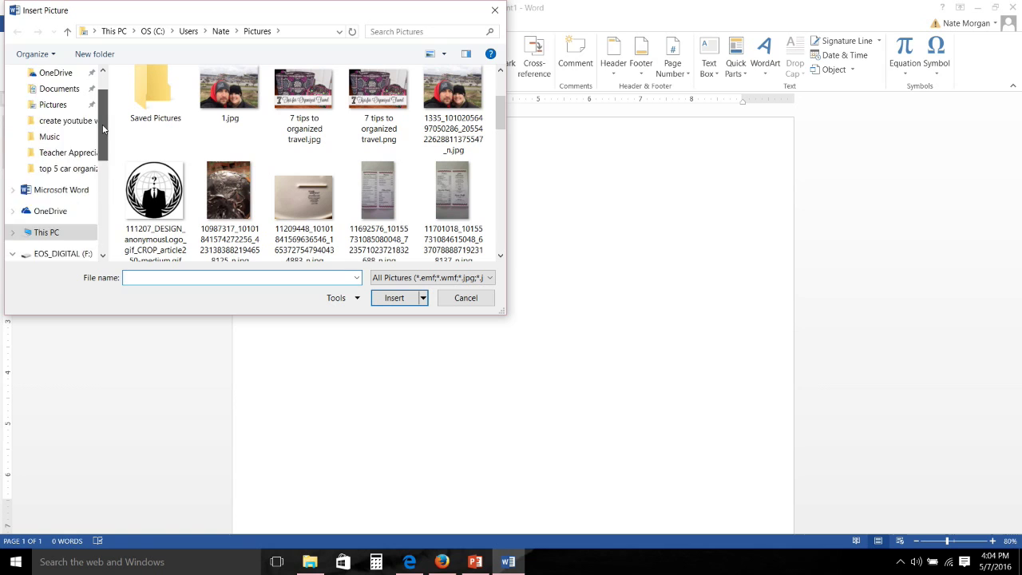
pyautogui.click(69, 206)
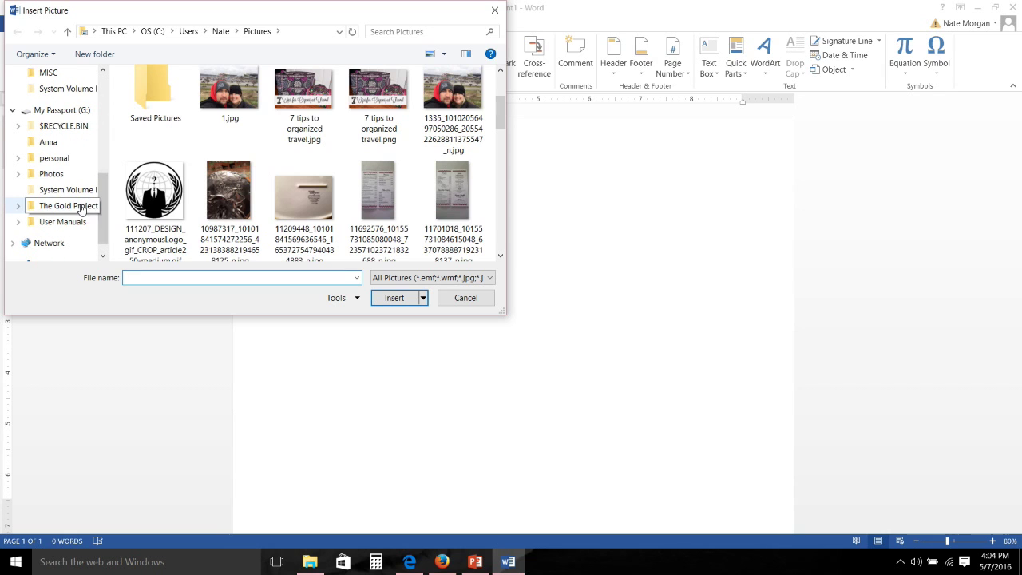
pyautogui.scroll(-2, 166, 154)
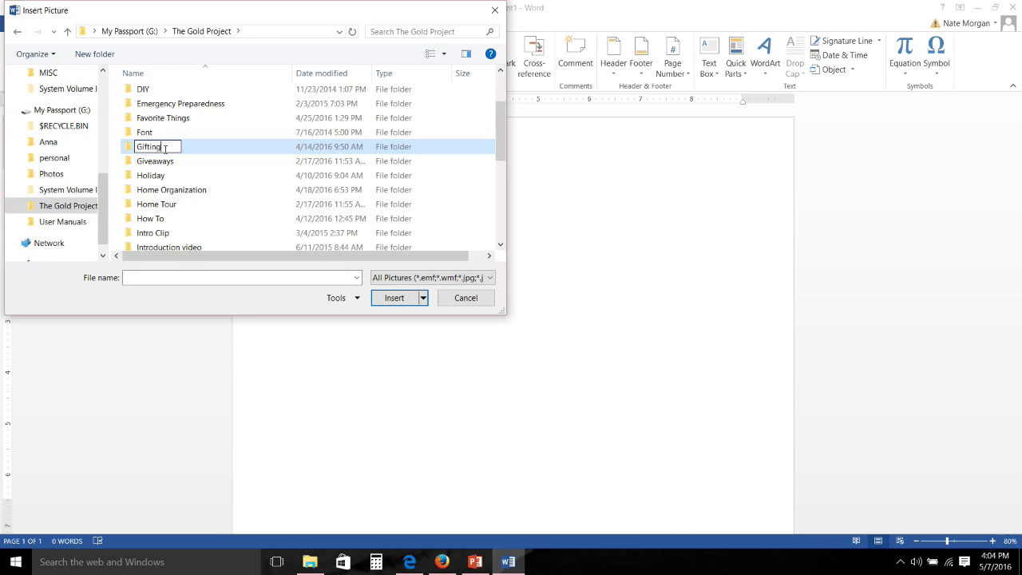
pyautogui.doubleClick(165, 147)
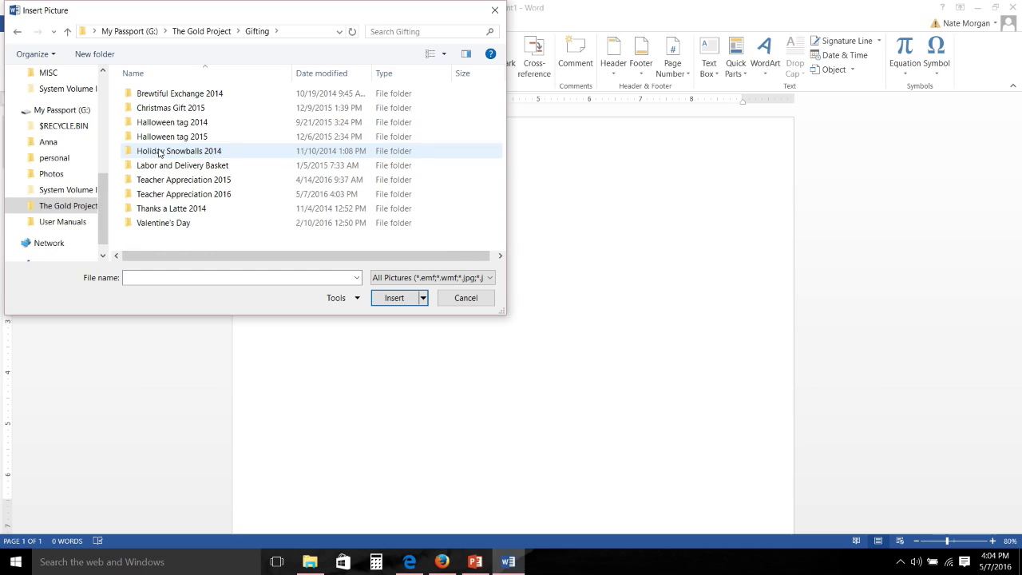
pyautogui.doubleClick(167, 193)
pyautogui.scroll(-6, 182, 190)
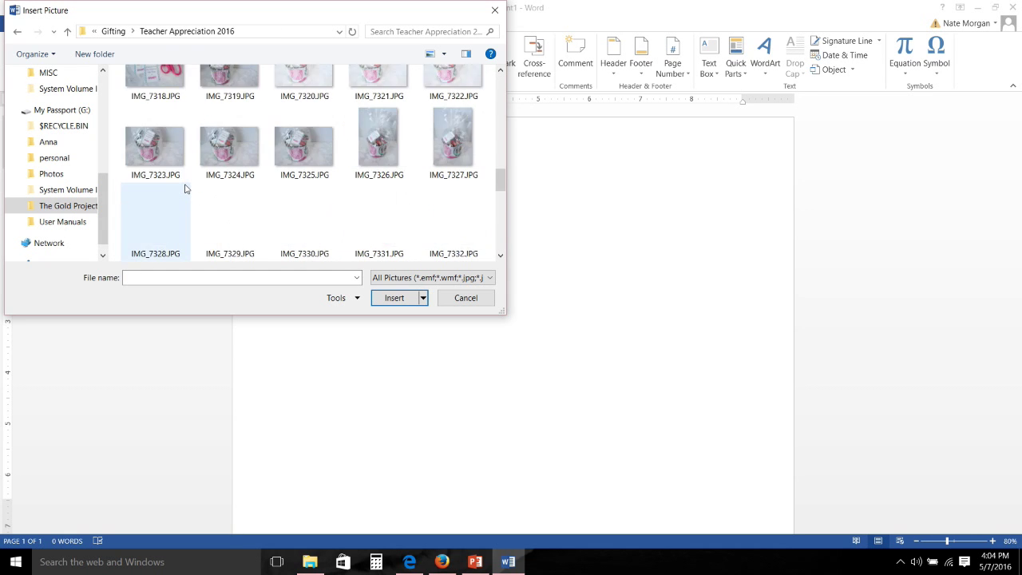
pyautogui.scroll(-9, 185, 190)
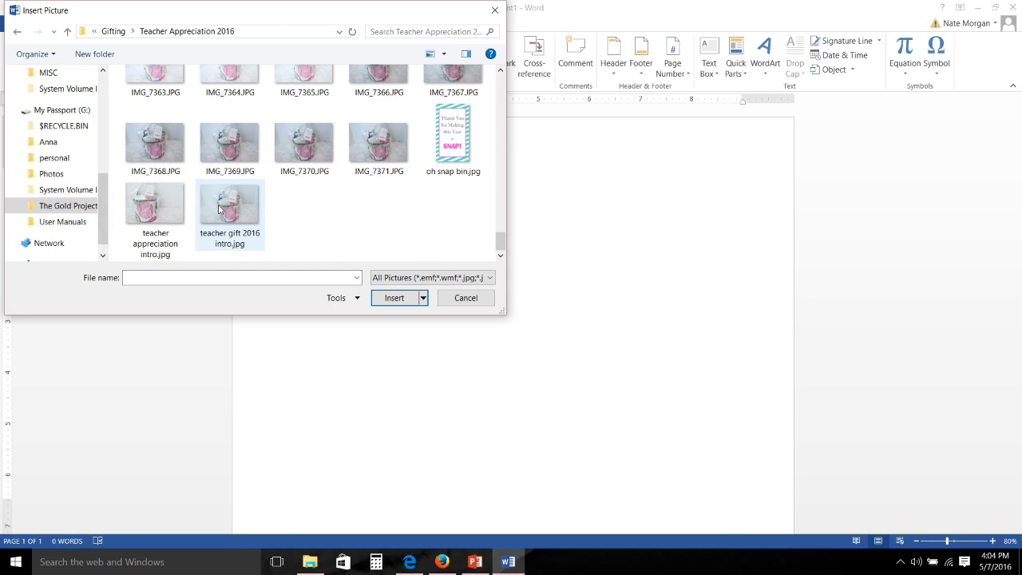
pyautogui.doubleClick(163, 205)
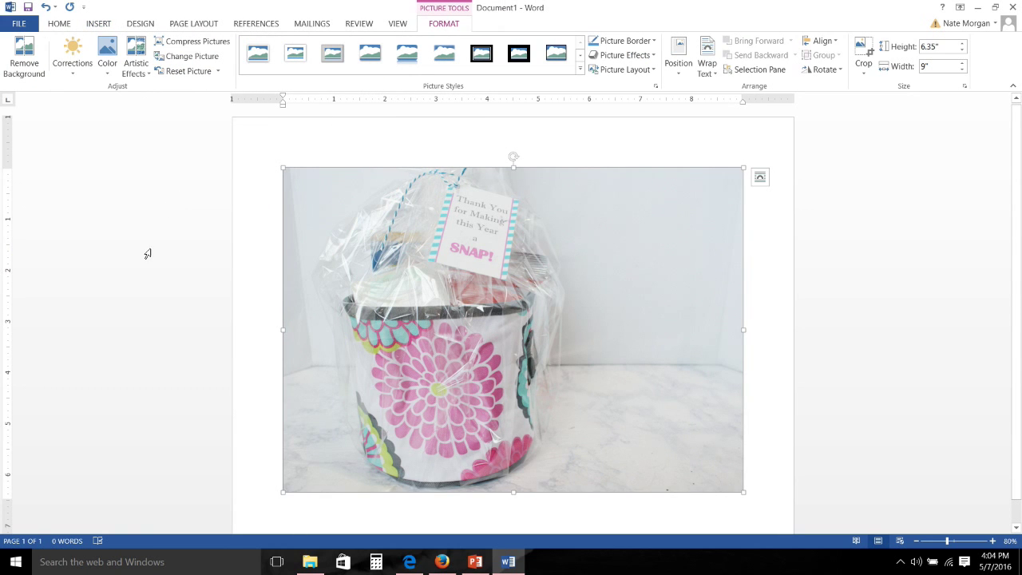
# Step: Draw an oval circle about 4.39" by 4.51" over the photo's right side and position it
pyautogui.click(750, 262)
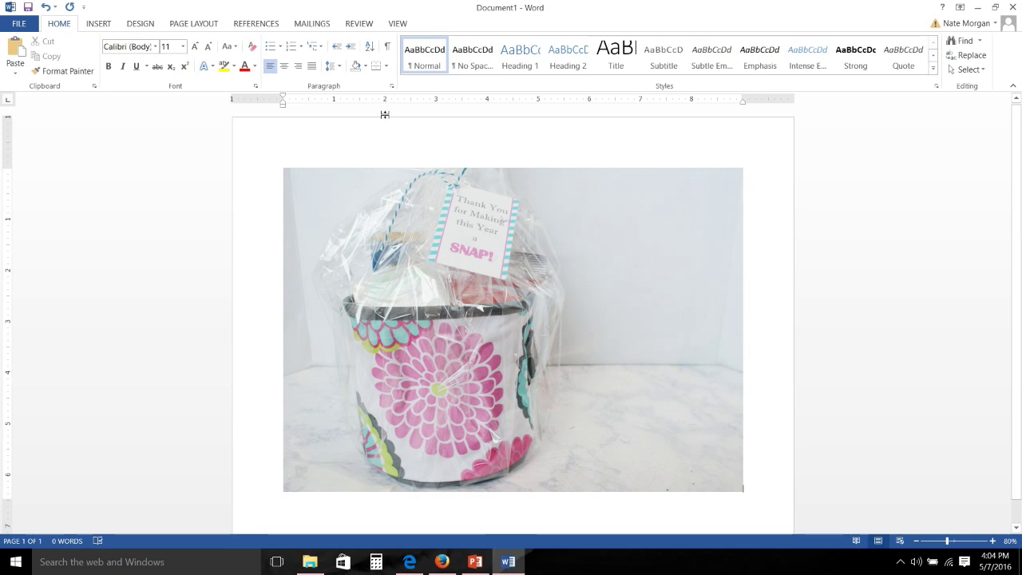
pyautogui.click(99, 24)
pyautogui.click(192, 60)
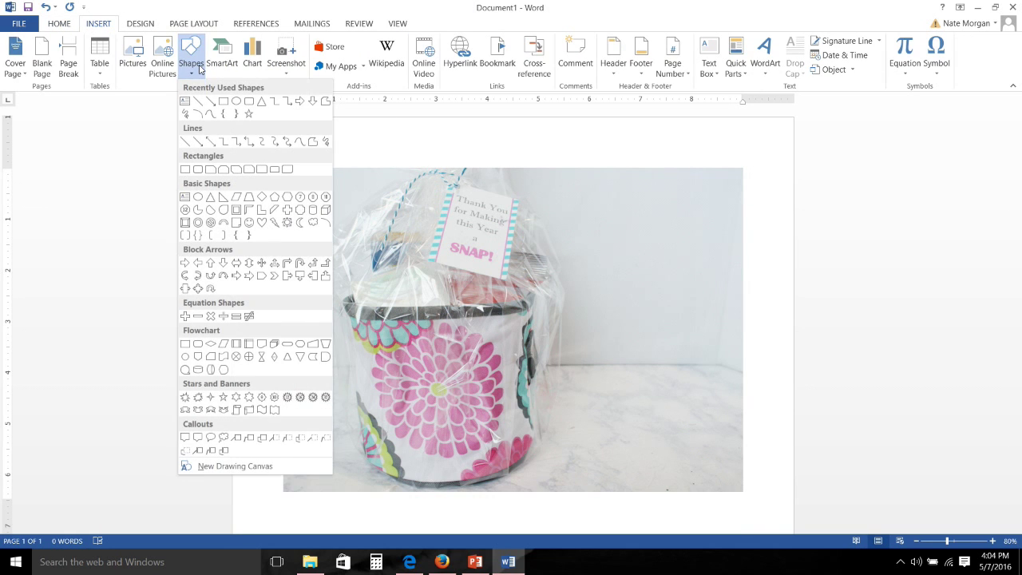
pyautogui.click(235, 102)
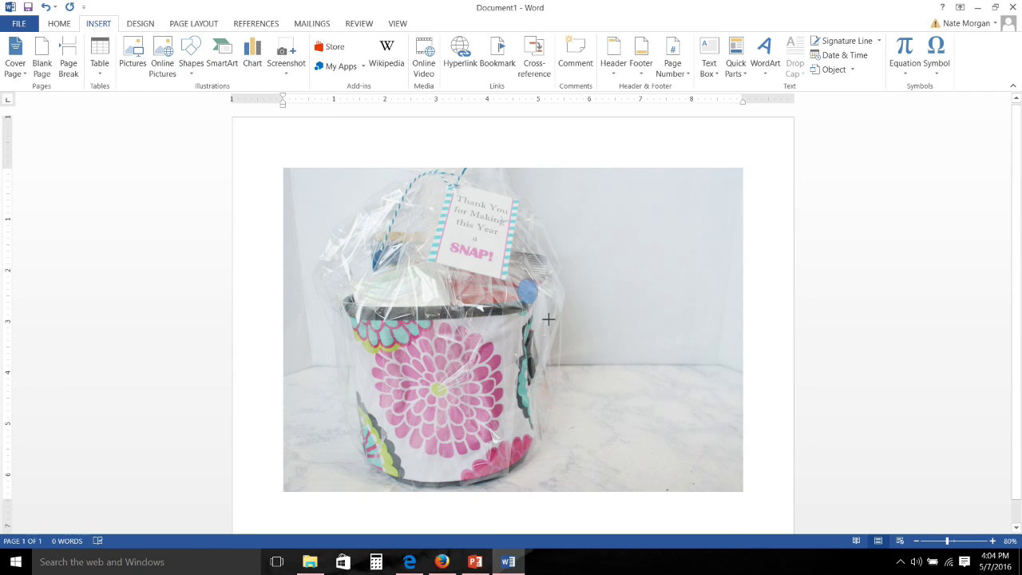
pyautogui.moveTo(517, 278)
pyautogui.mouseDown()
pyautogui.moveTo(668, 440)
pyautogui.moveTo(731, 472)
pyautogui.moveTo(741, 496)
pyautogui.mouseUp()
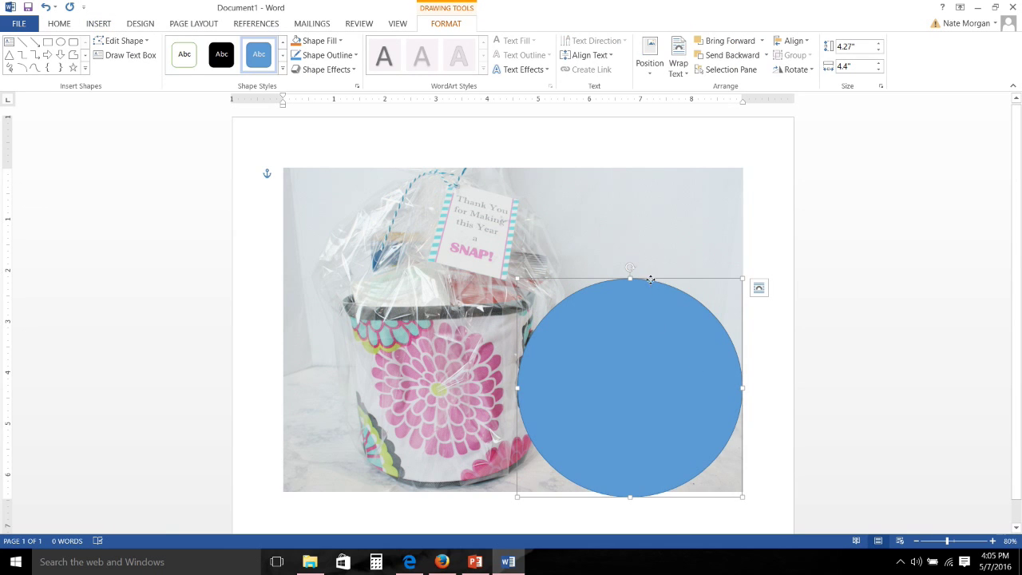
pyautogui.moveTo(651, 279); pyautogui.dragTo(626, 233)
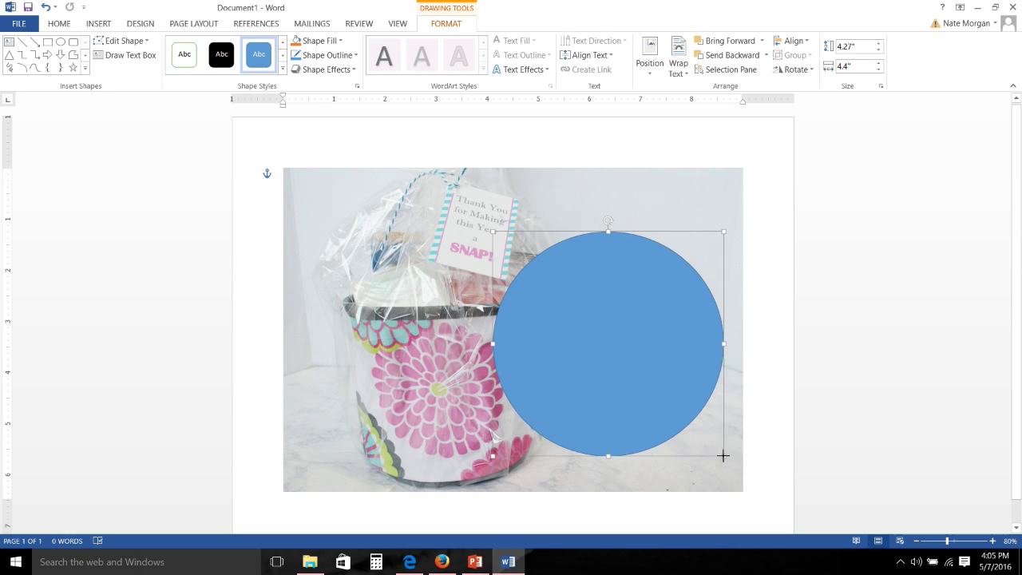
pyautogui.moveTo(723, 455); pyautogui.dragTo(724, 455)
pyautogui.moveTo(633, 230); pyautogui.dragTo(625, 229)
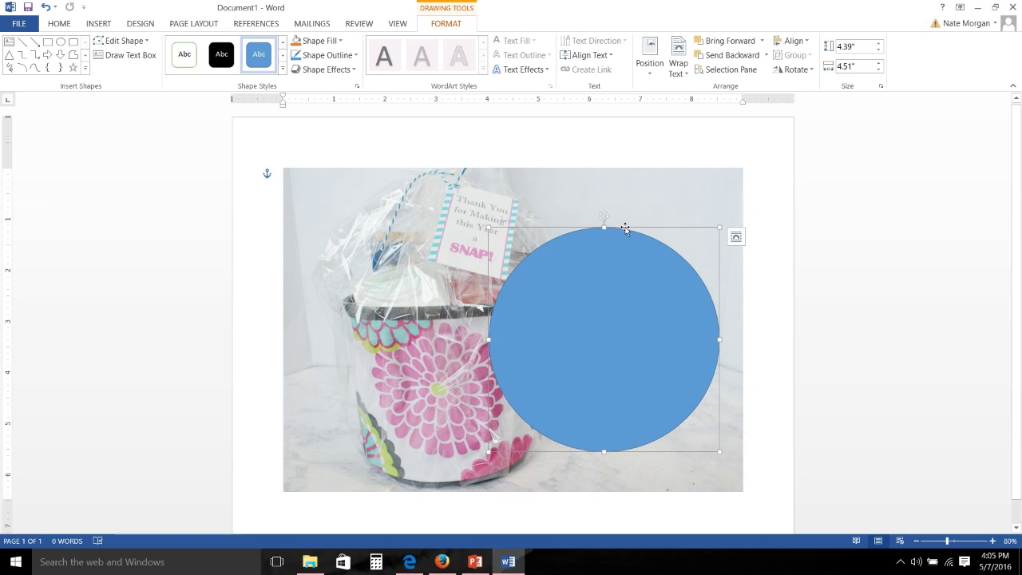
# Step: Give the circle a white fill and a pink outline
pyautogui.click(324, 42)
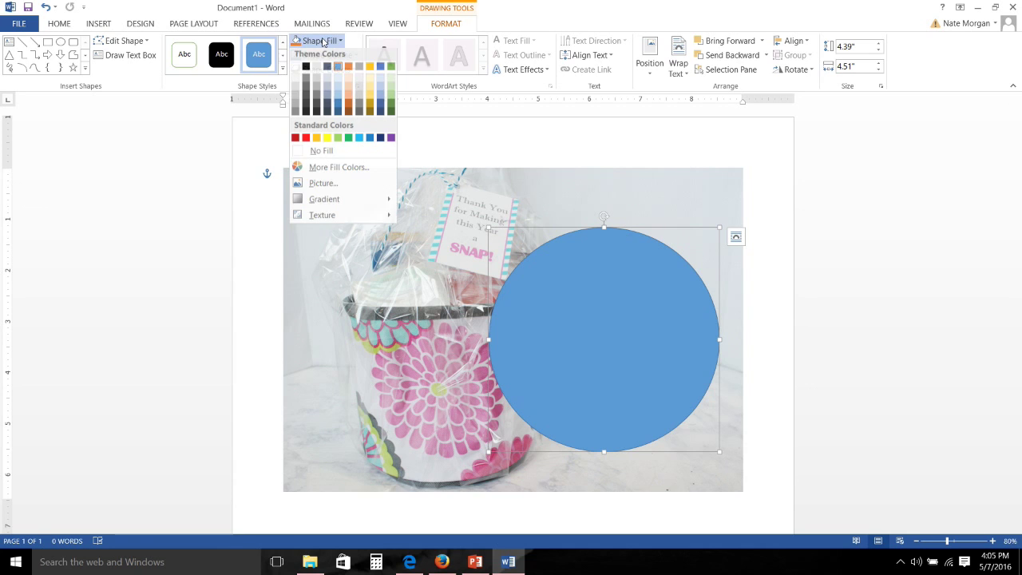
pyautogui.click(296, 71)
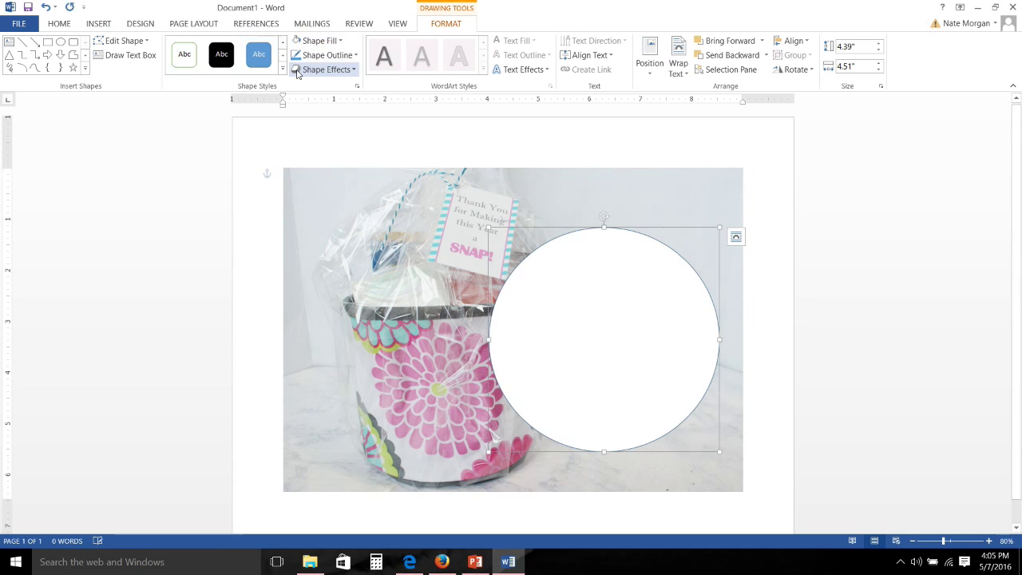
pyautogui.click(327, 55)
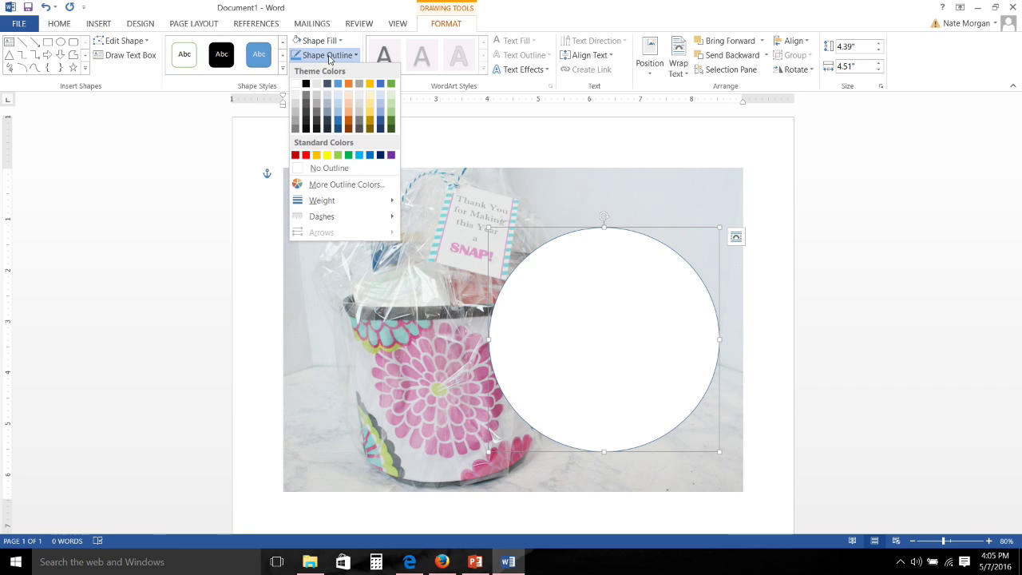
pyautogui.click(346, 184)
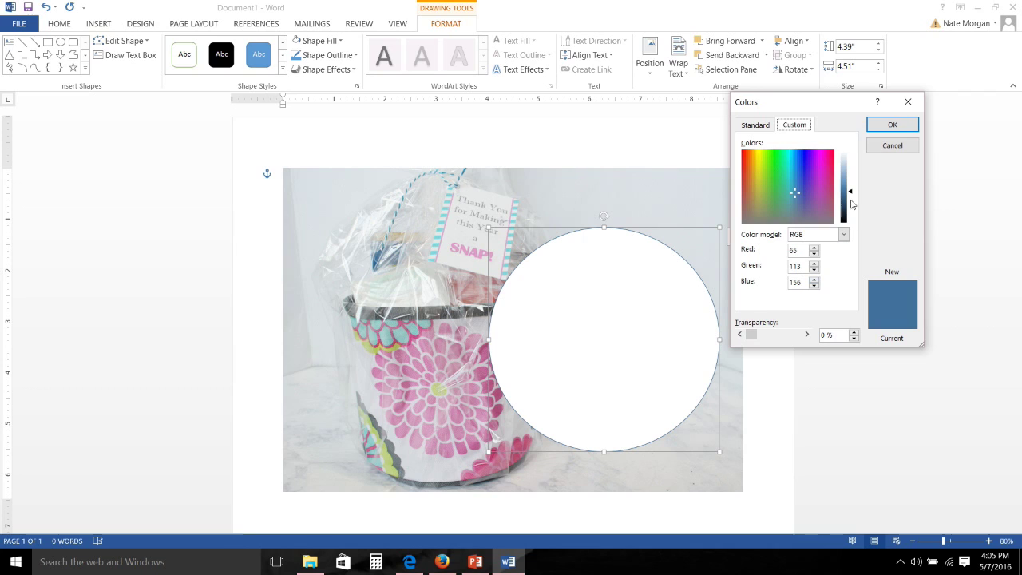
pyautogui.click(758, 126)
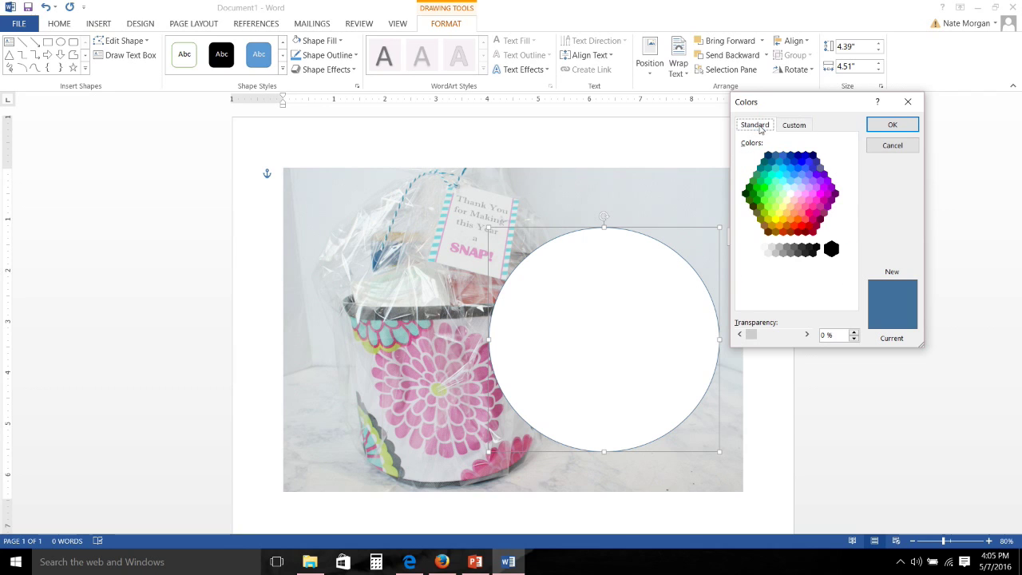
pyautogui.click(816, 200)
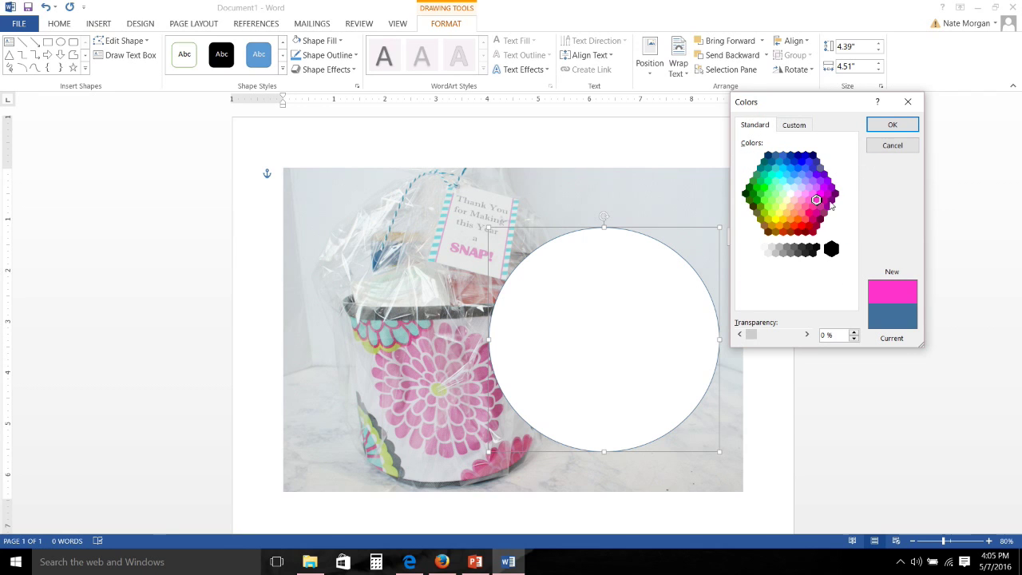
pyautogui.click(892, 124)
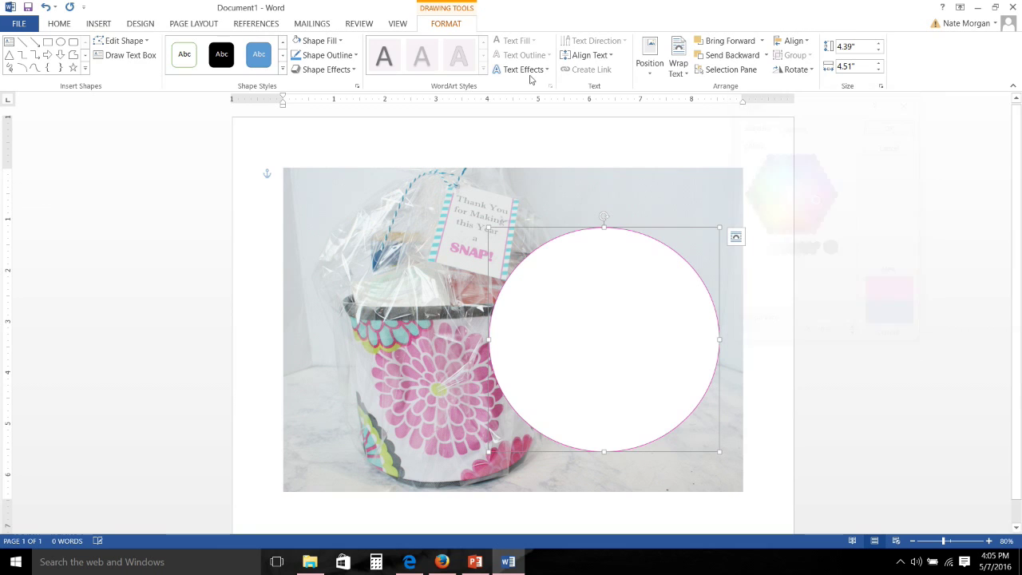
# Step: Make the circle's pink outline thicker
pyautogui.click(345, 59)
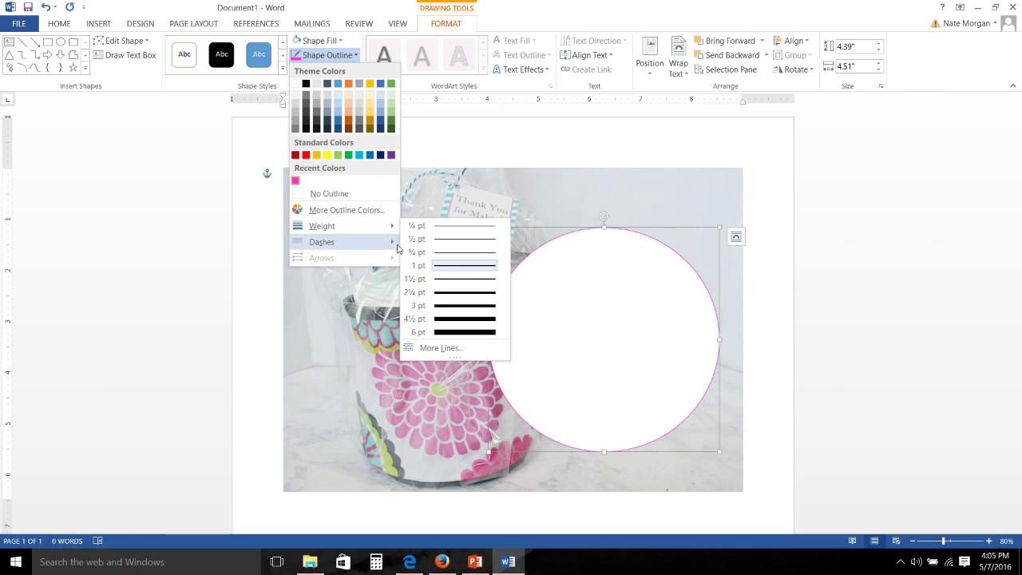
pyautogui.click(436, 286)
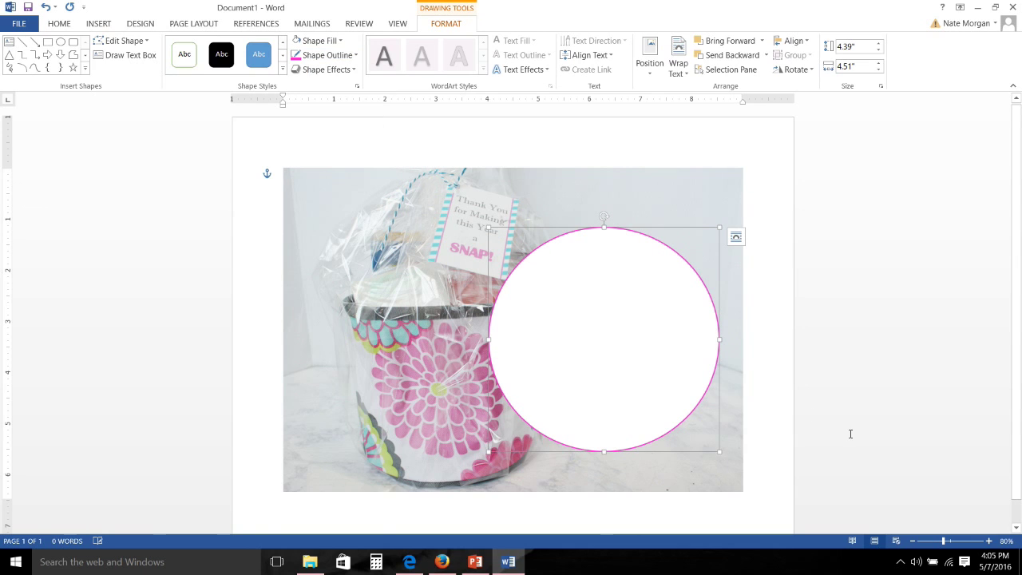
pyautogui.rightClick(582, 298)
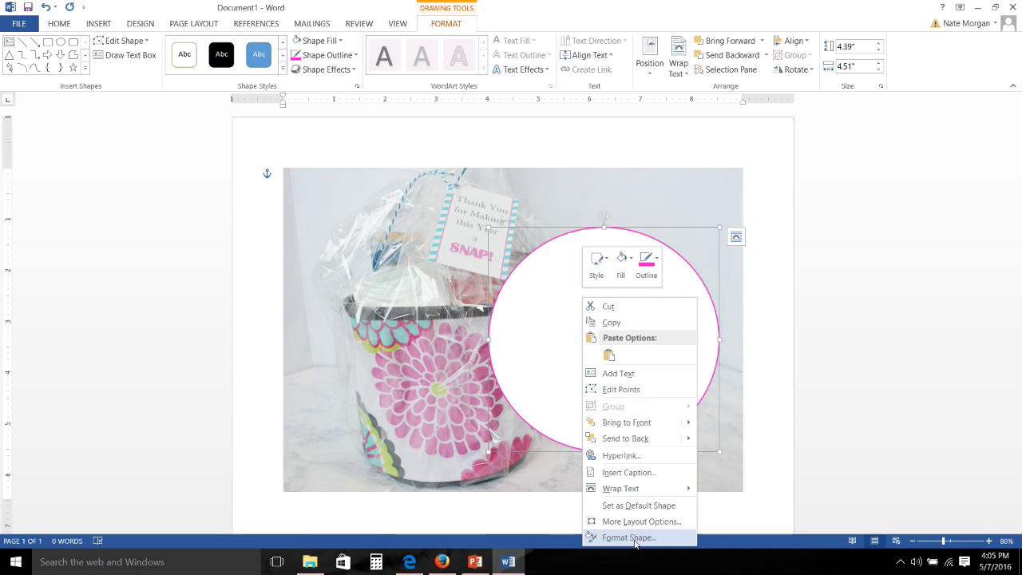
# Step: Set the pink-outlined circle's white fill to 20% transparency so the photo shows through
pyautogui.click(635, 540)
pyautogui.click(827, 157)
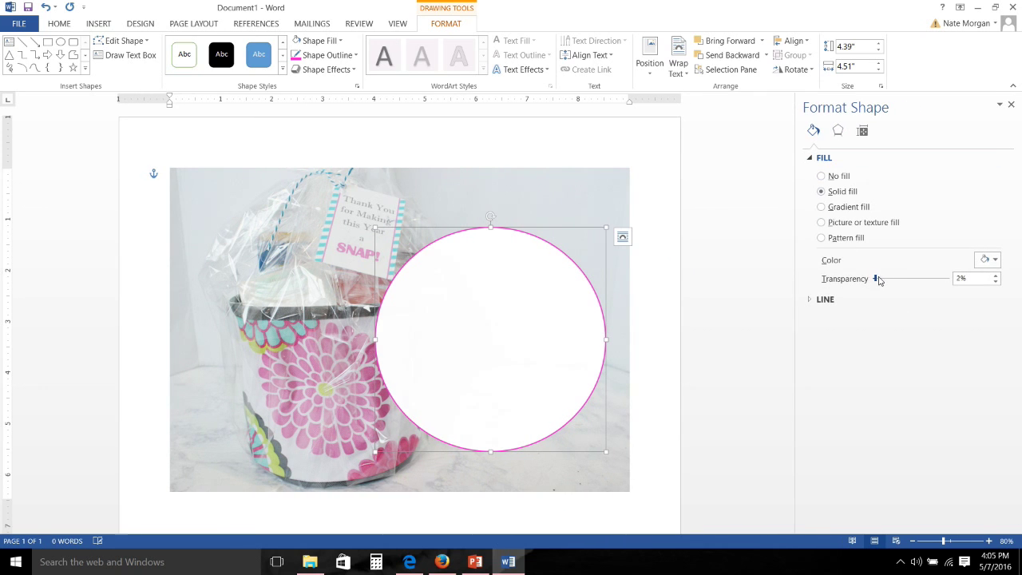
pyautogui.moveTo(878, 279); pyautogui.dragTo(891, 279)
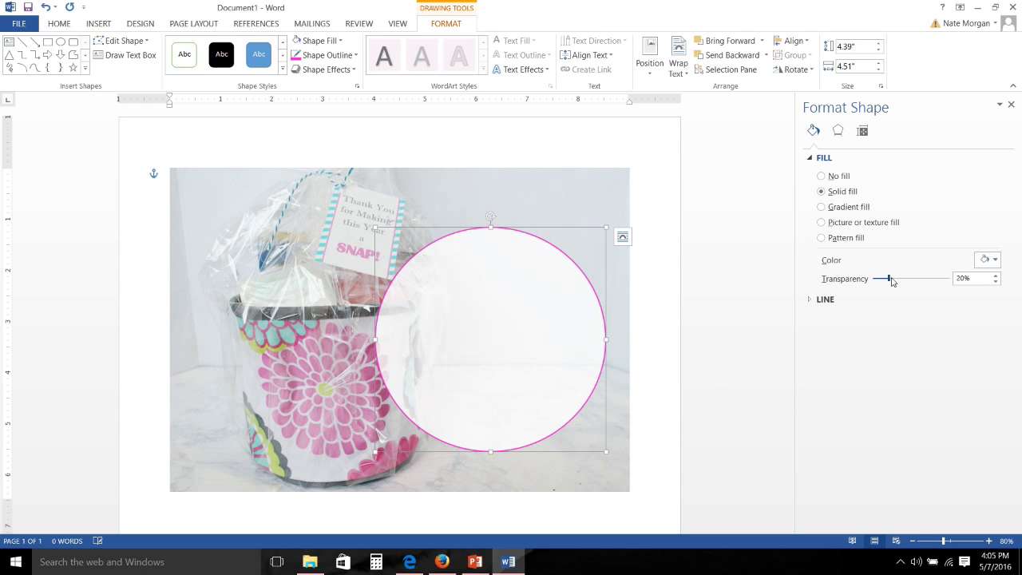
pyautogui.click(1011, 106)
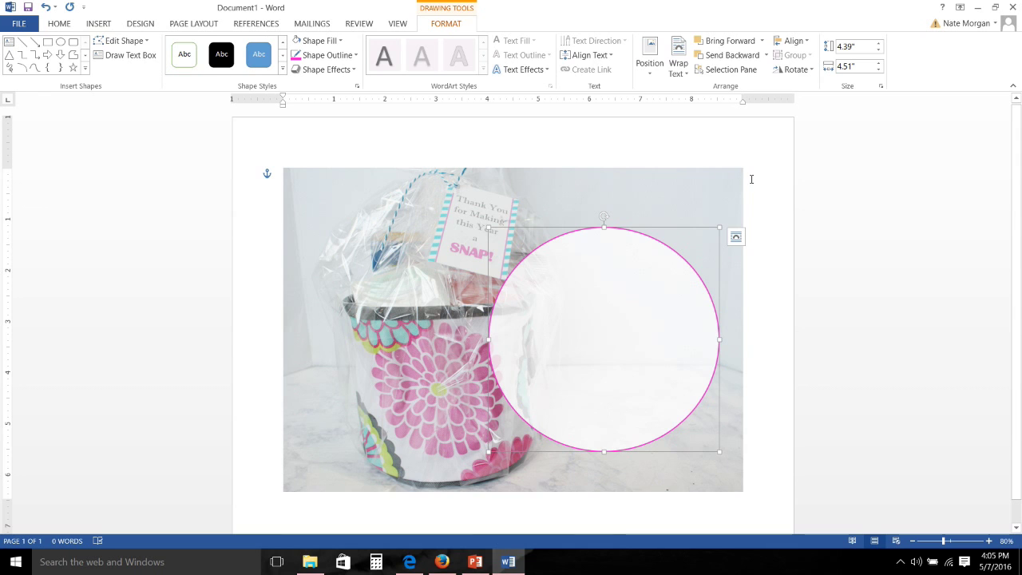
pyautogui.click(733, 157)
pyautogui.click(105, 23)
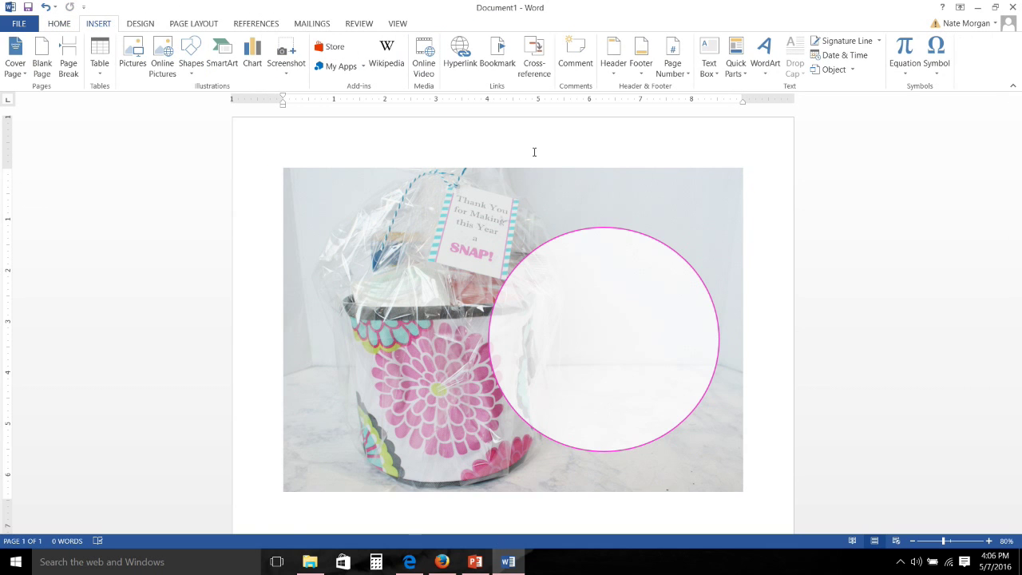
# Step: Insert a Simple Text Box, float it In Front of Text, and move it onto the circle
pyautogui.click(712, 58)
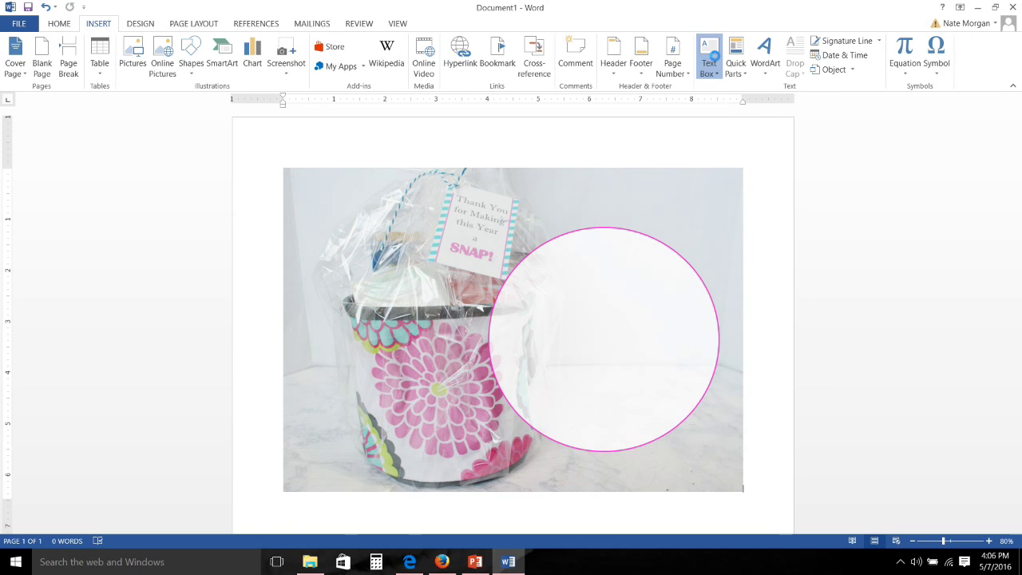
pyautogui.click(725, 133)
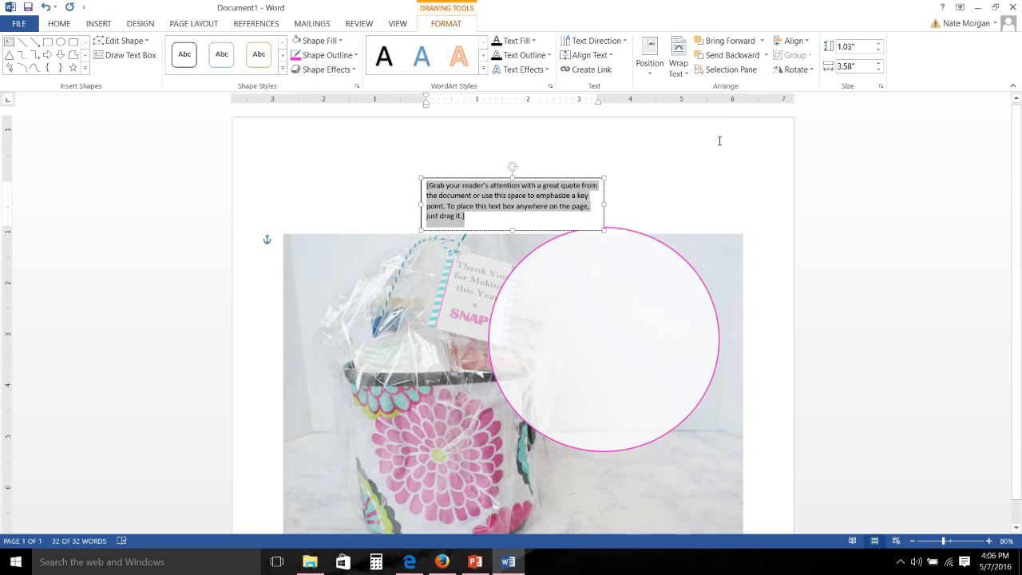
pyautogui.click(683, 57)
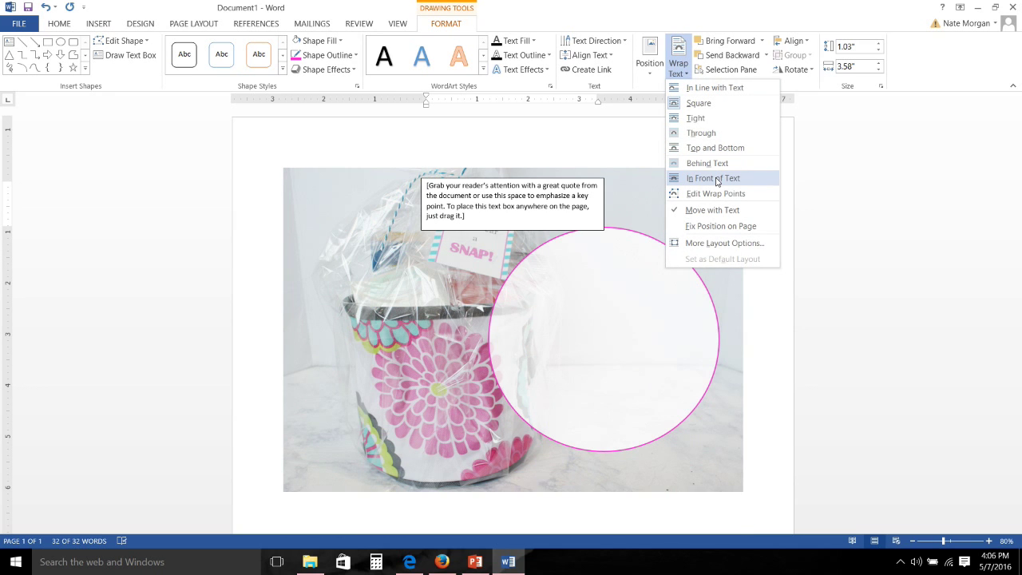
pyautogui.click(715, 179)
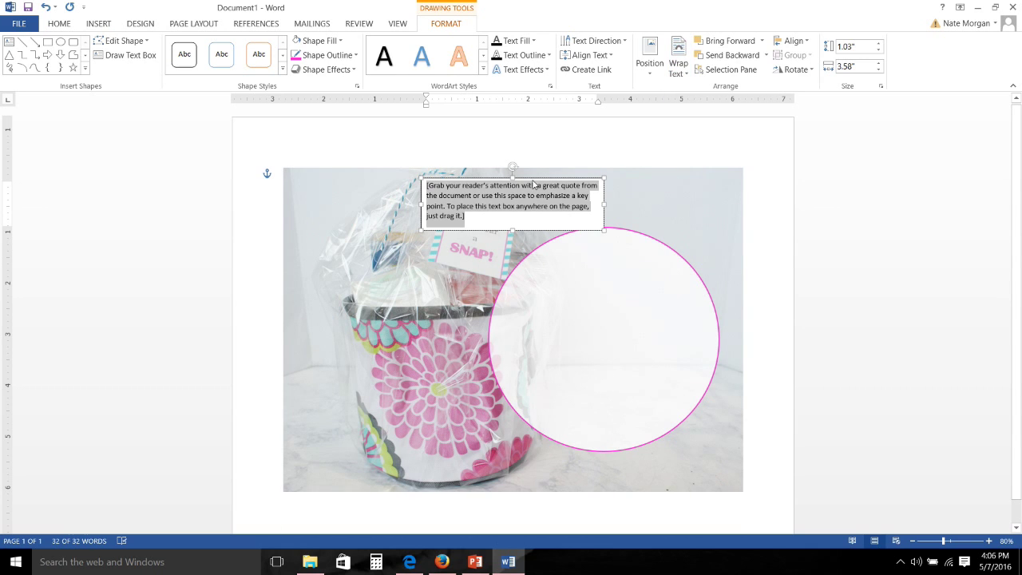
pyautogui.moveTo(530, 175); pyautogui.dragTo(625, 300)
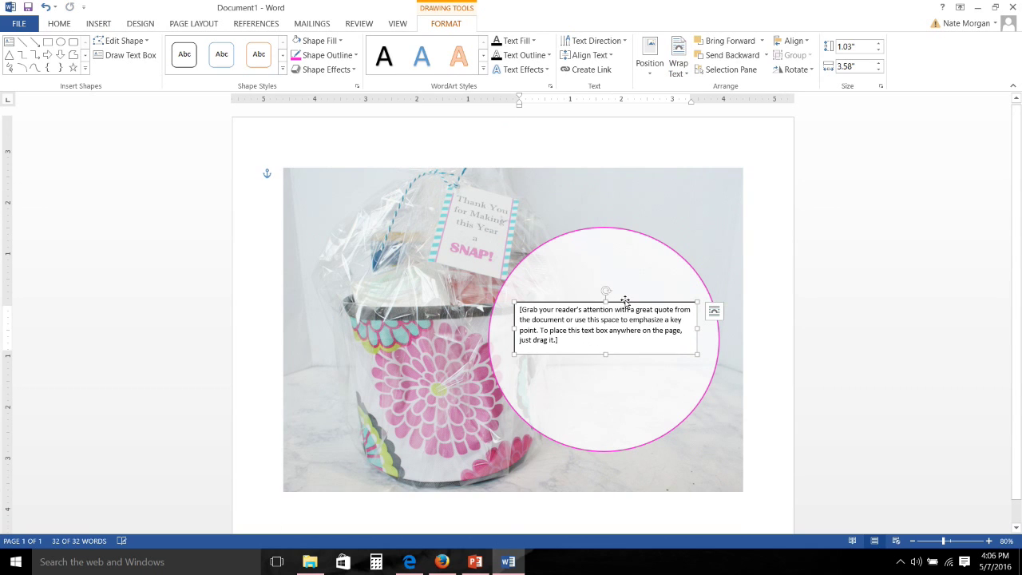
# Step: Give the text box No Fill and No Outline, and replace its placeholder with 'Teacher Appreciation'
pyautogui.click(320, 41)
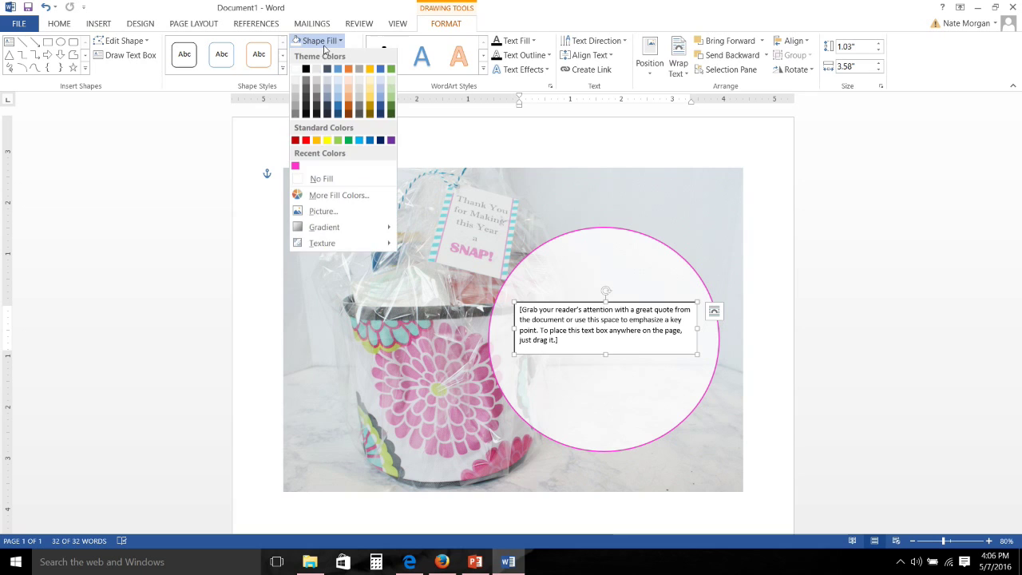
pyautogui.click(323, 185)
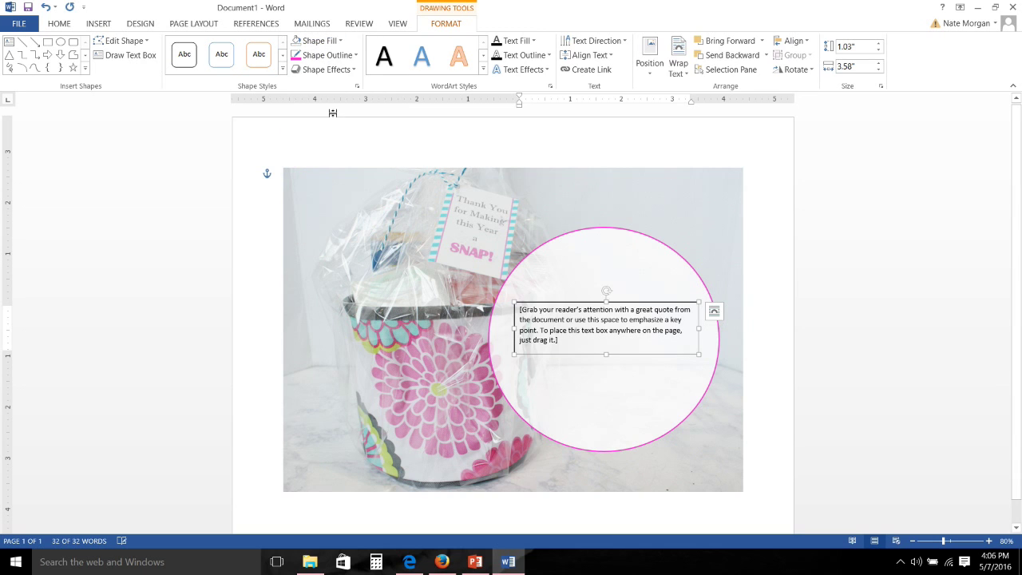
pyautogui.click(326, 55)
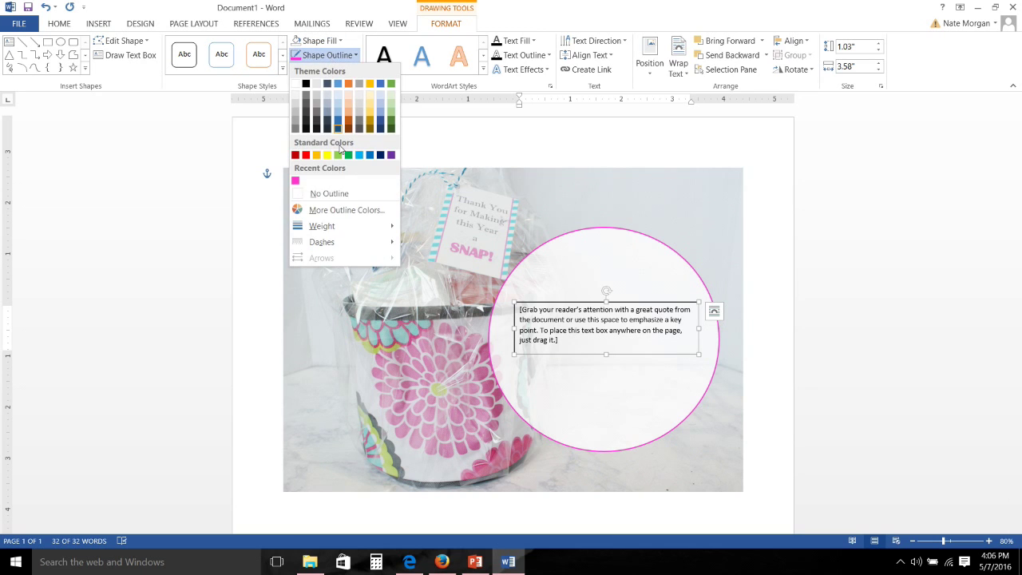
pyautogui.click(355, 200)
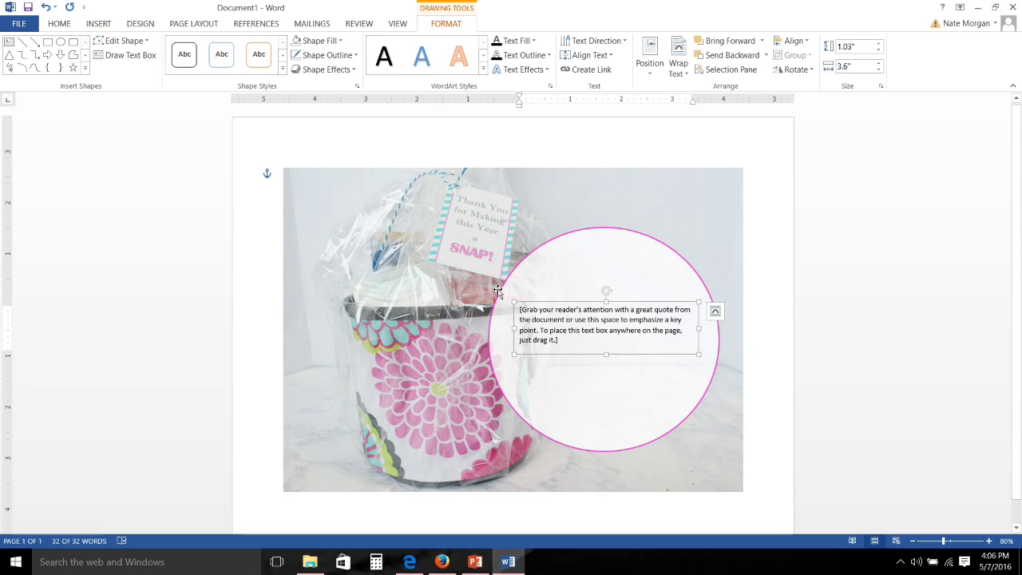
pyautogui.click(540, 314)
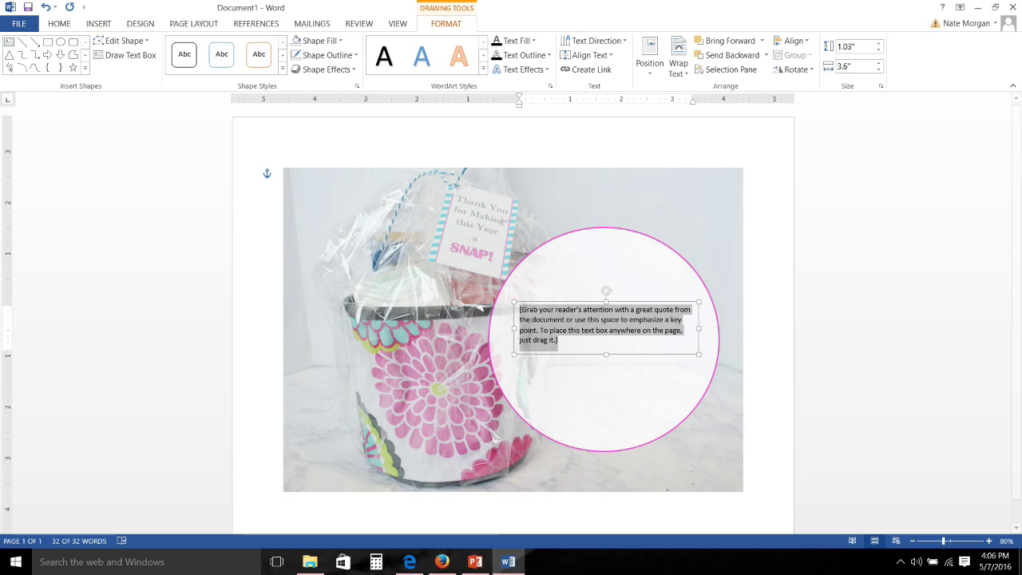
pyautogui.write('Teacher')
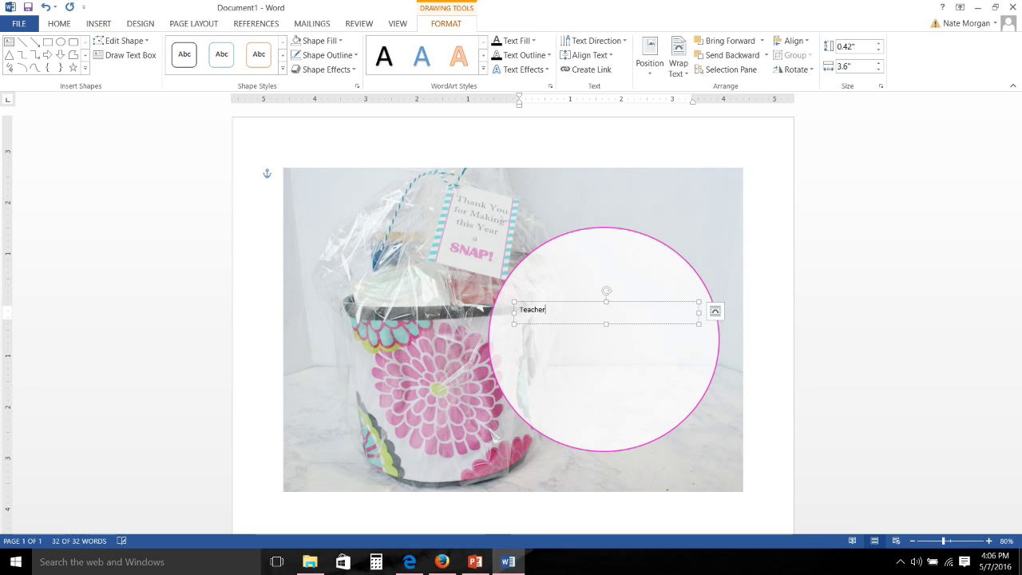
pyautogui.write(' Appreciation Gift')
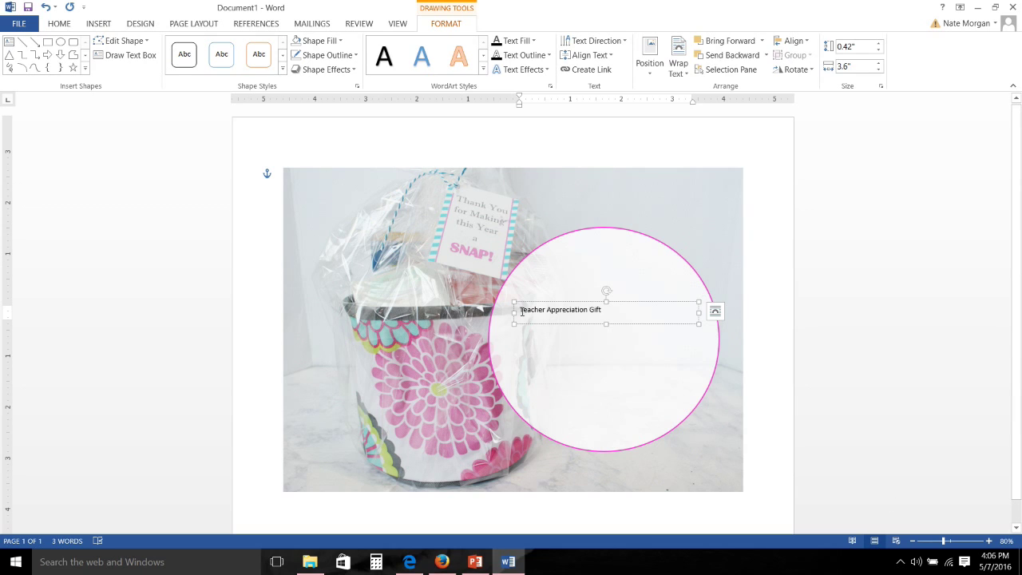
# Step: Add '2016' to the title, centre it in the text box, and select the line
pyautogui.write('2016')
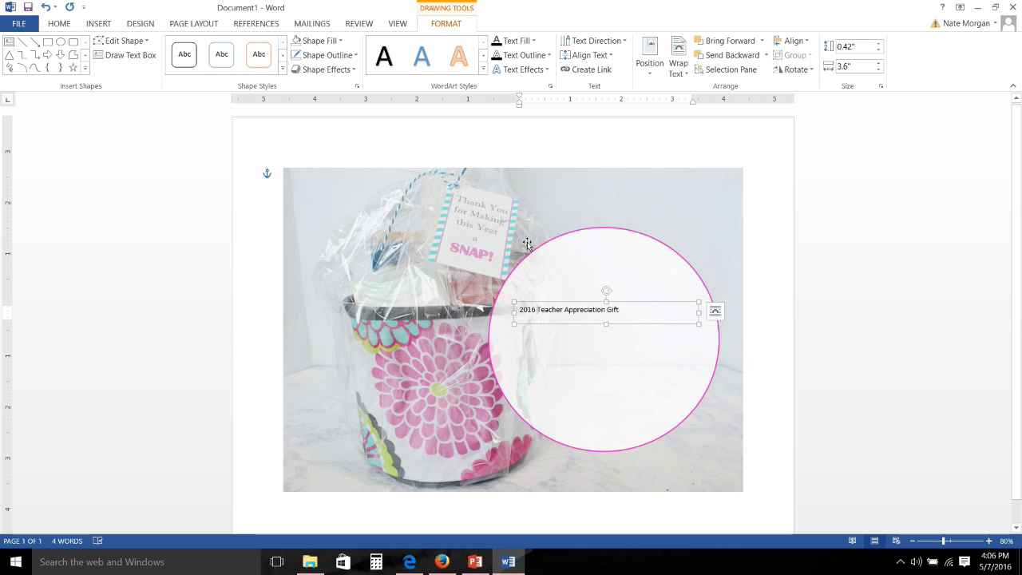
pyautogui.click(60, 24)
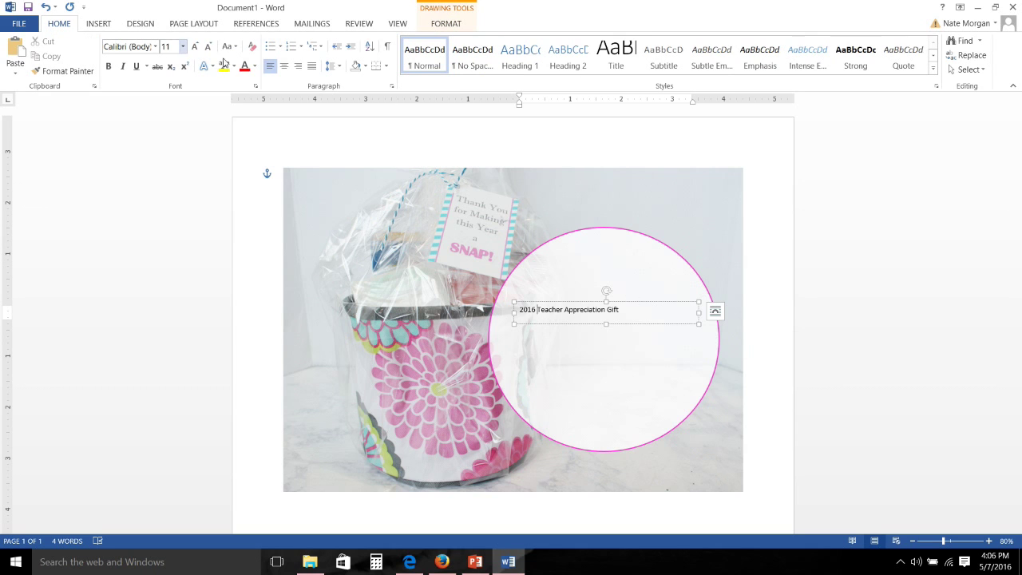
pyautogui.click(285, 66)
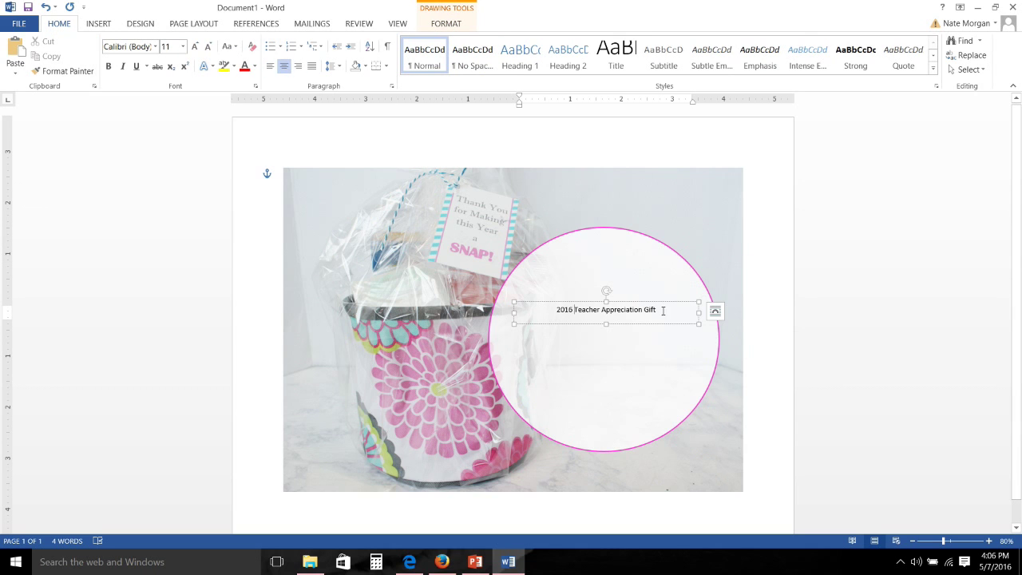
pyautogui.moveTo(662, 310); pyautogui.dragTo(552, 311)
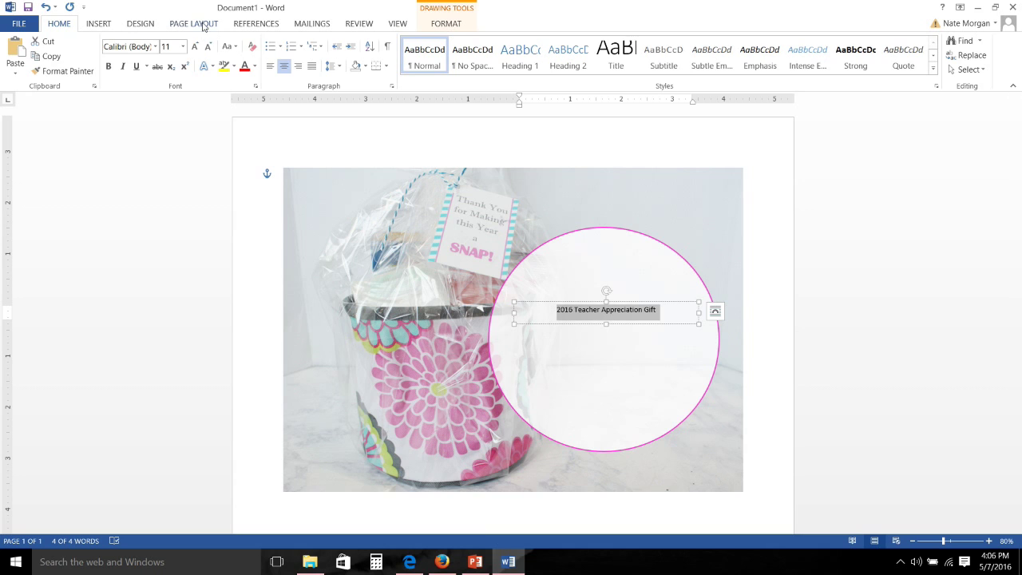
# Step: Apply the FFF Tusj font to the title line and set its size to 45 pt
pyautogui.click(155, 47)
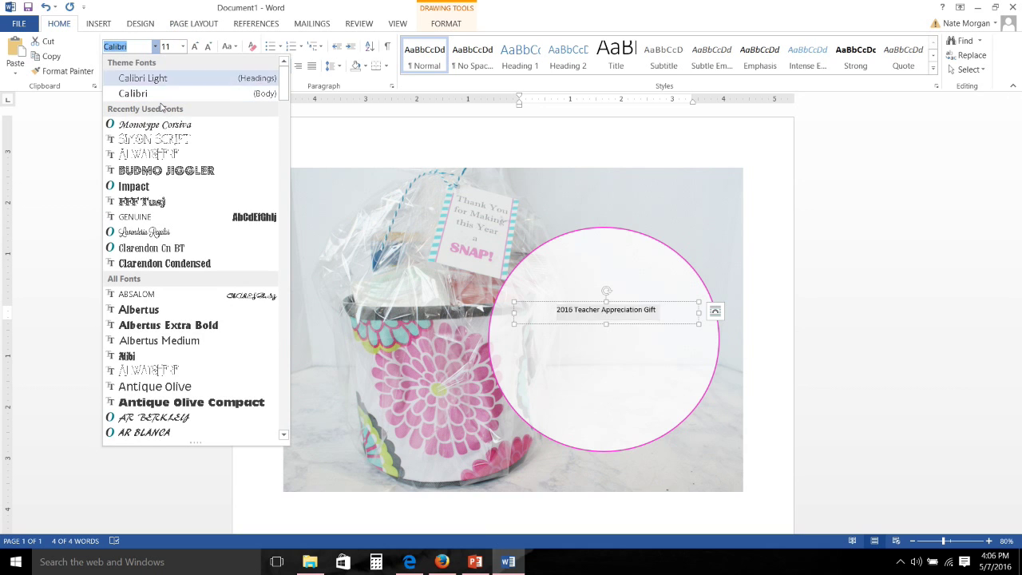
pyautogui.click(156, 203)
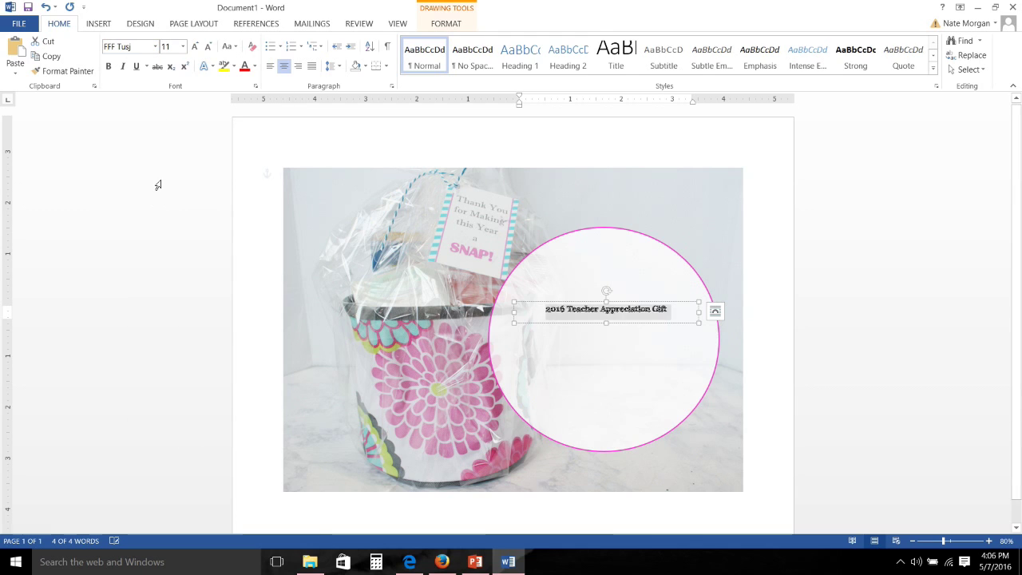
pyautogui.click(173, 48)
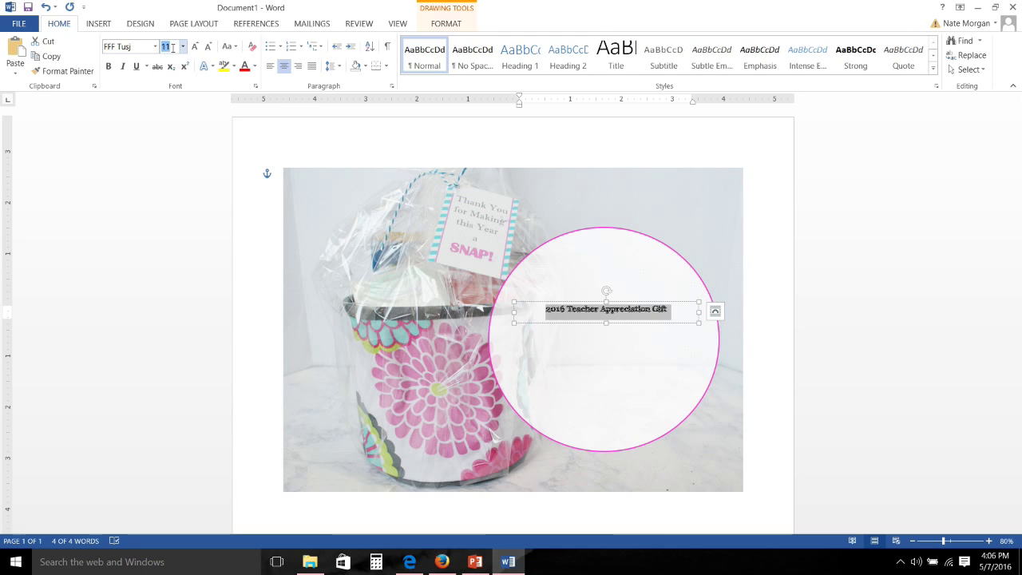
pyautogui.write('35')
pyautogui.press('Return')
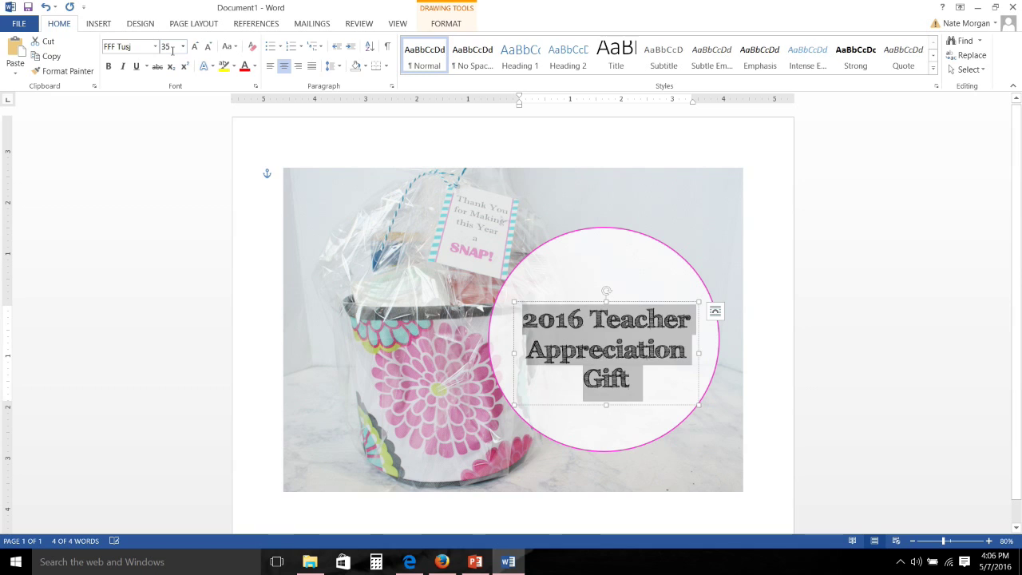
pyautogui.click(177, 47)
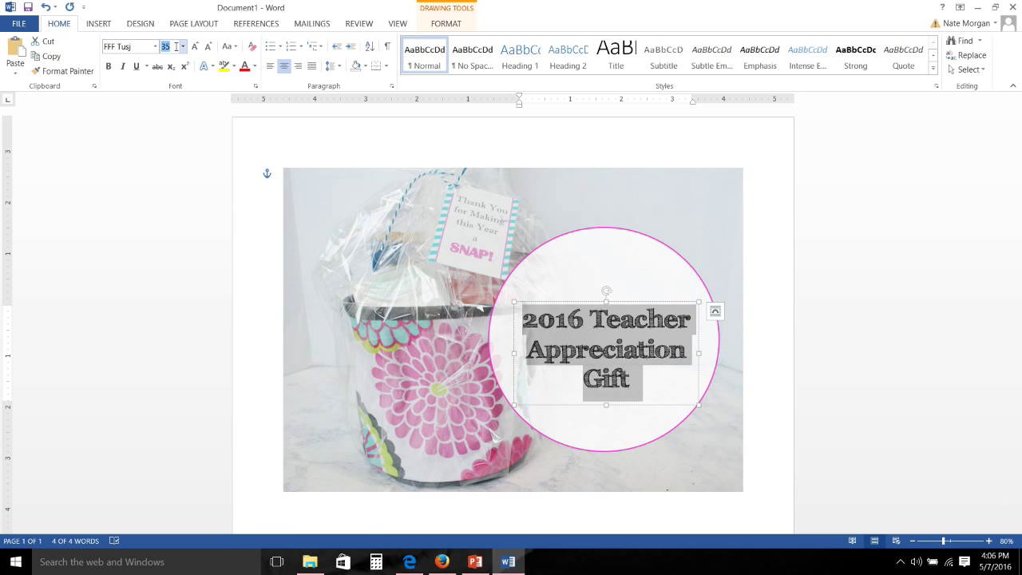
pyautogui.write('45')
pyautogui.press('Return')
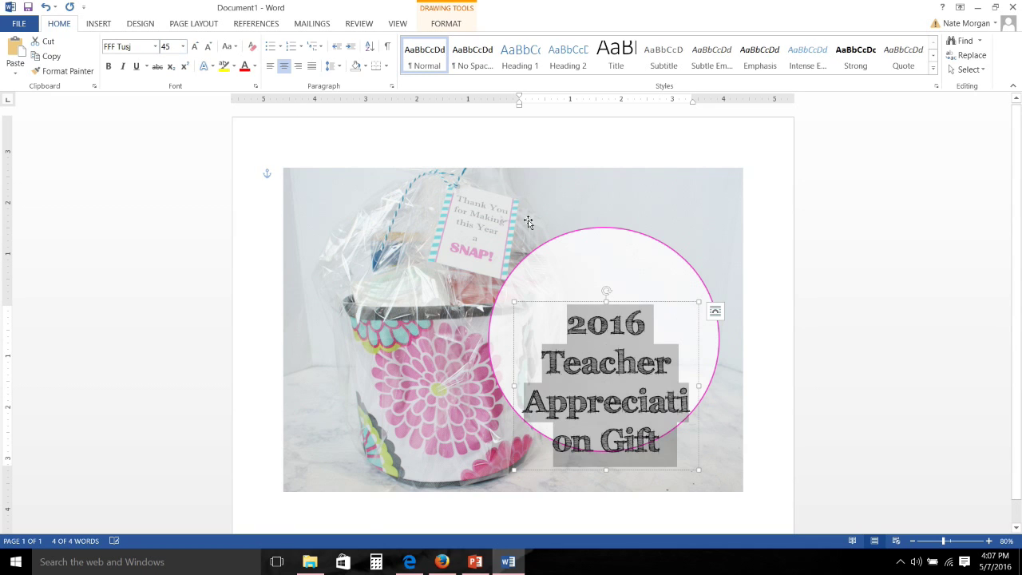
# Step: Reposition and widen the text box within the circle, then set the whole title to 42 pt
pyautogui.moveTo(650, 305); pyautogui.dragTo(645, 234)
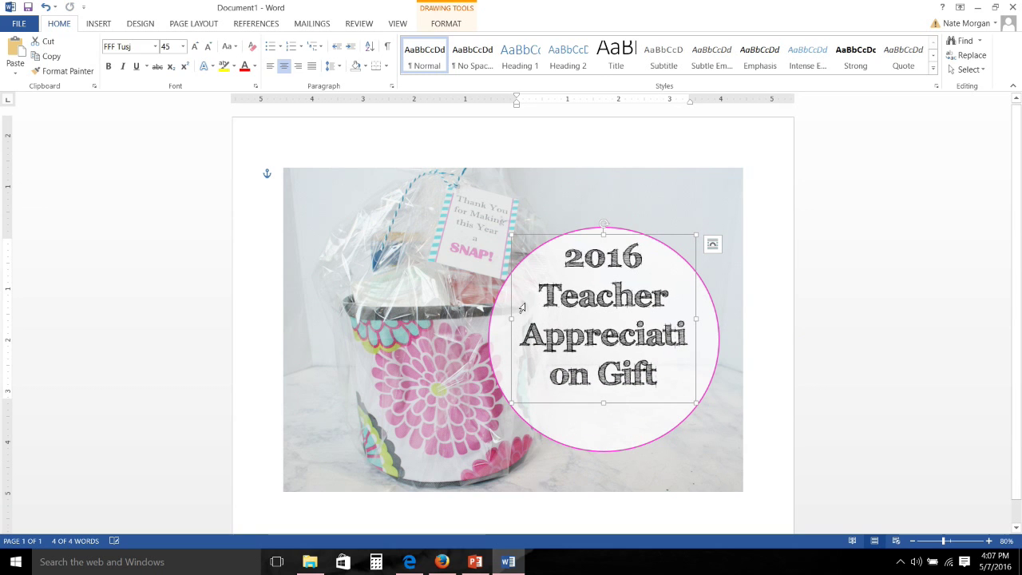
pyautogui.moveTo(514, 317); pyautogui.dragTo(479, 317)
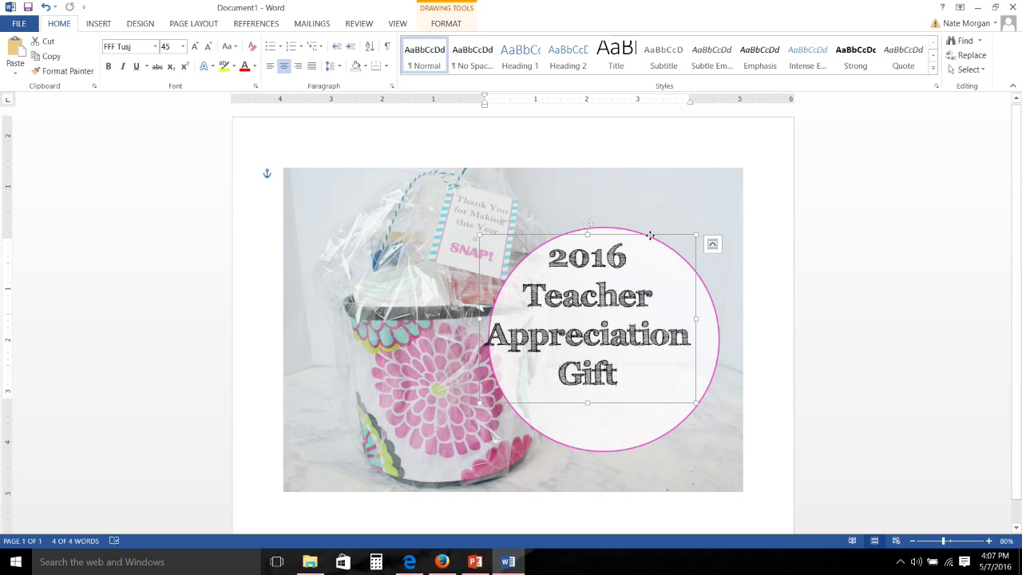
pyautogui.moveTo(651, 234); pyautogui.dragTo(665, 235)
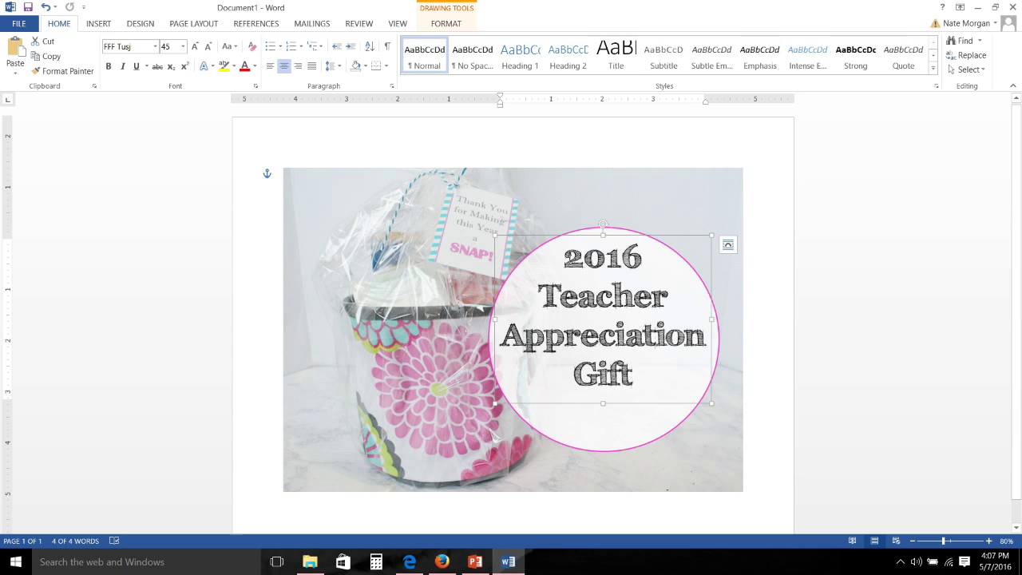
pyautogui.moveTo(565, 253); pyautogui.dragTo(660, 366)
pyautogui.click(169, 46)
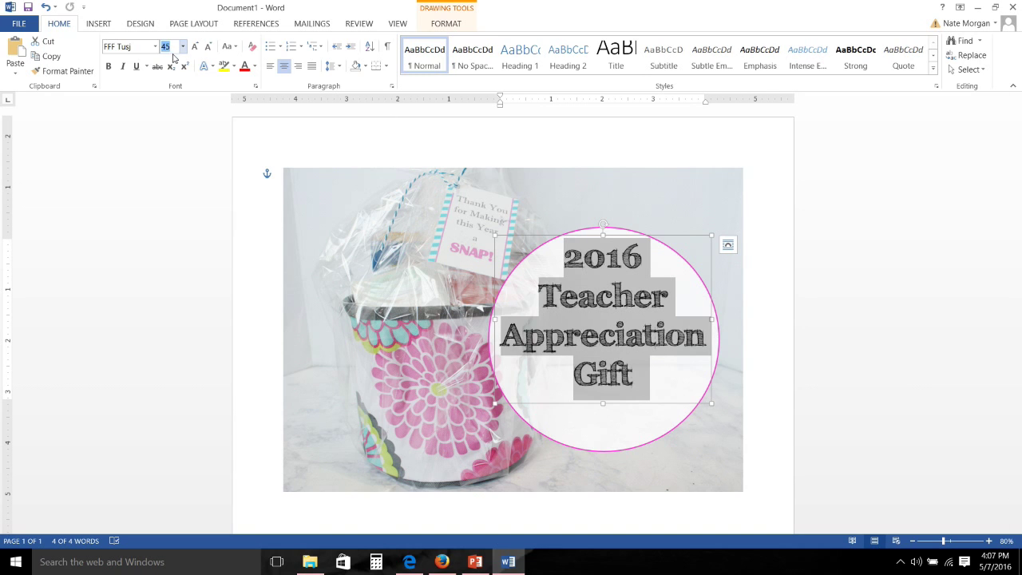
pyautogui.write('42')
pyautogui.press('Return')
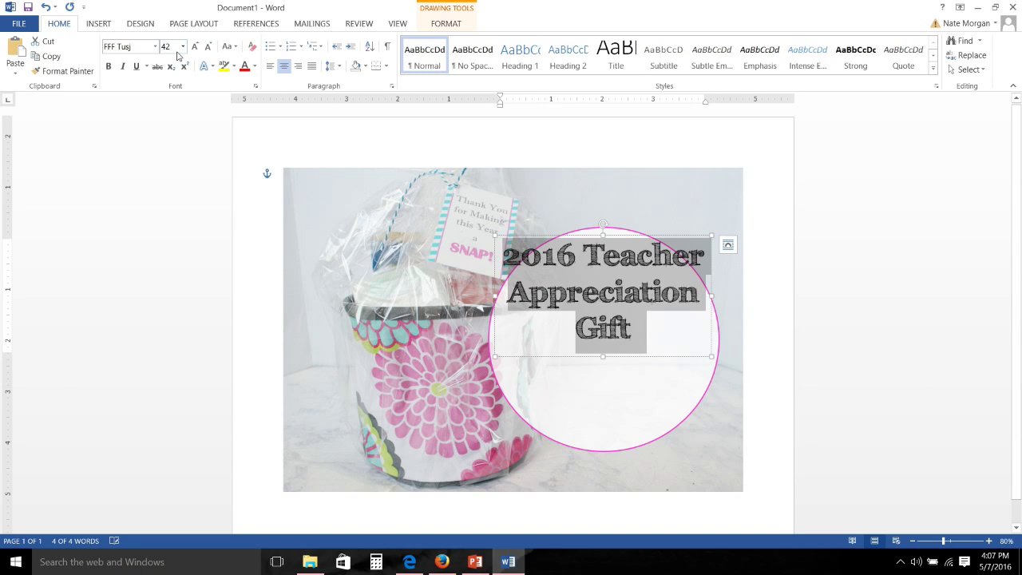
# Step: Put 2016 on its own line and add two blank 35 pt lines after 'Gift'
pyautogui.click(592, 262)
pyautogui.press('Return')
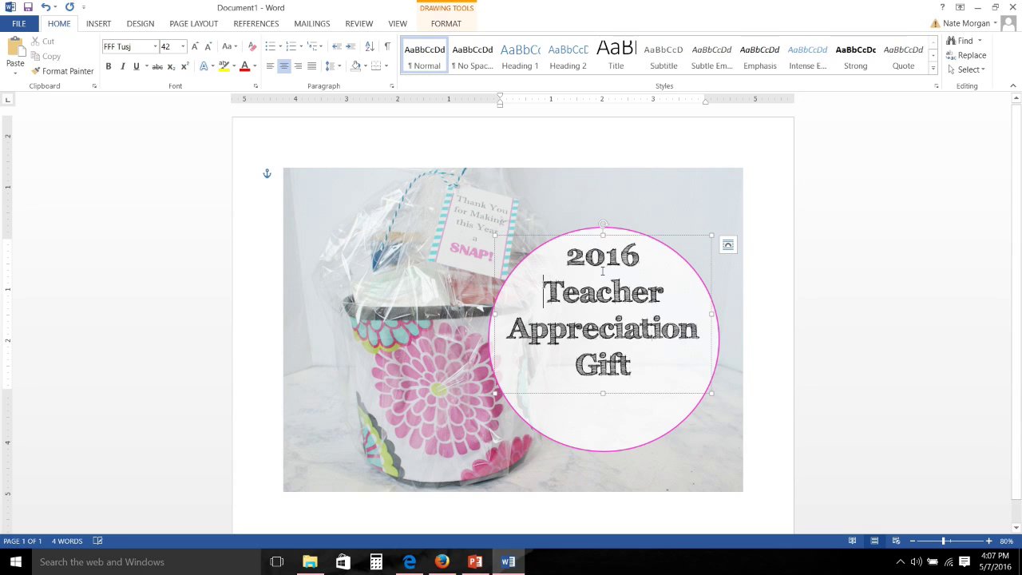
pyautogui.moveTo(625, 236); pyautogui.dragTo(628, 229)
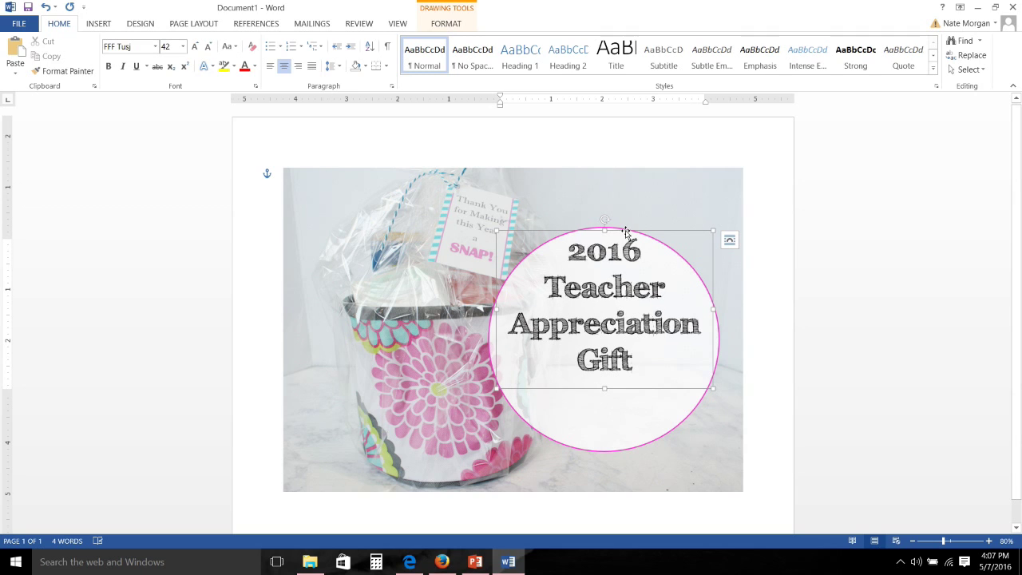
pyautogui.click(652, 350)
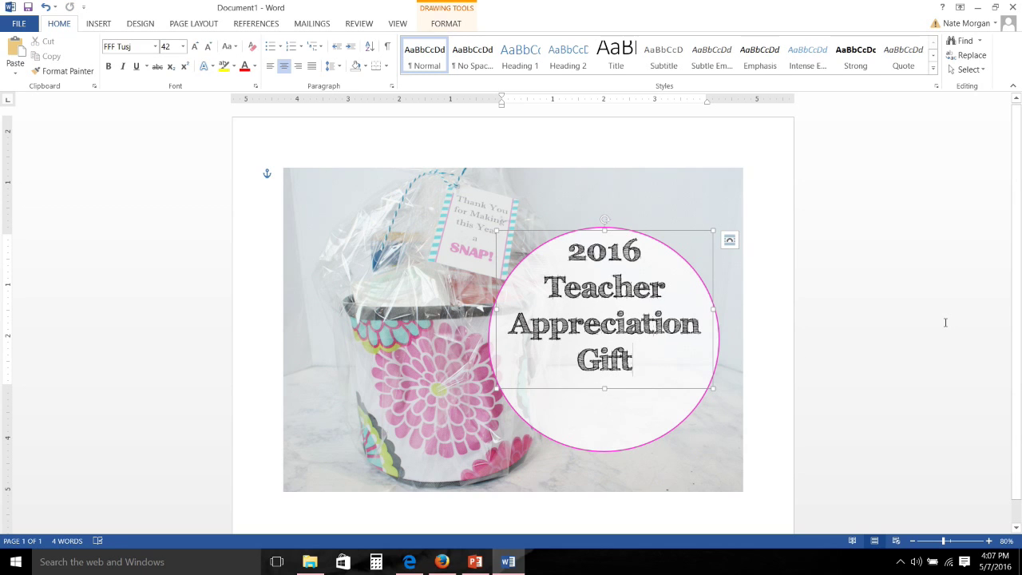
pyautogui.press('Return')
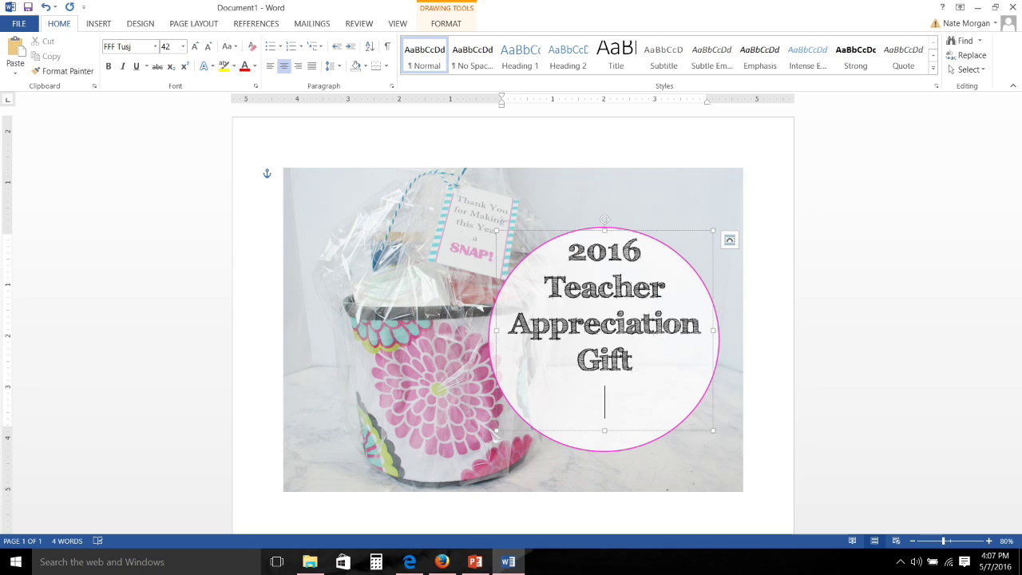
pyautogui.click(167, 47)
pyautogui.write('35')
pyautogui.press('Return')
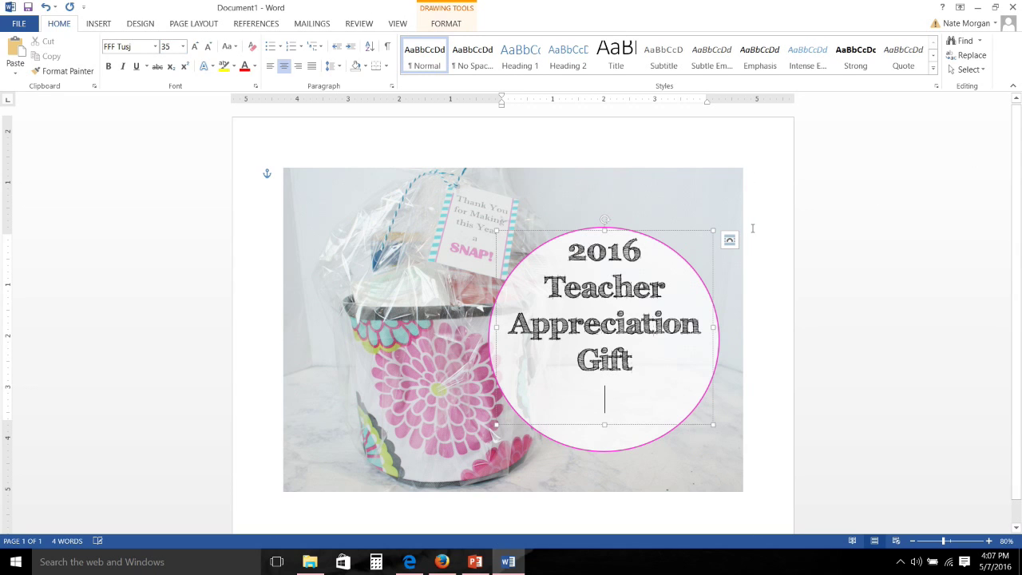
pyautogui.press('Return')
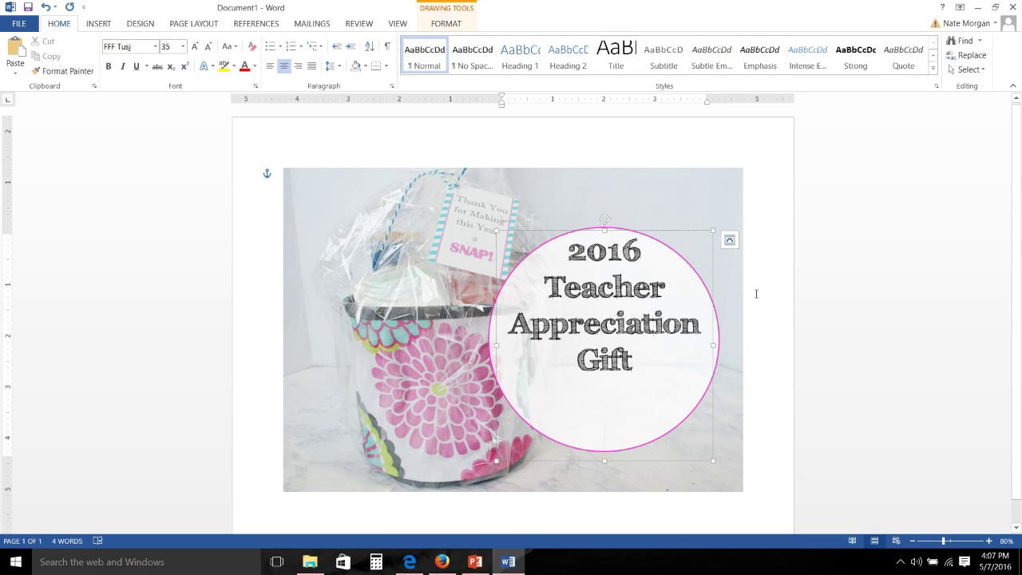
# Step: Type 'Thirty One Gifts' in the GENUINE font, correcting the 'Giffts' typo
pyautogui.click(154, 47)
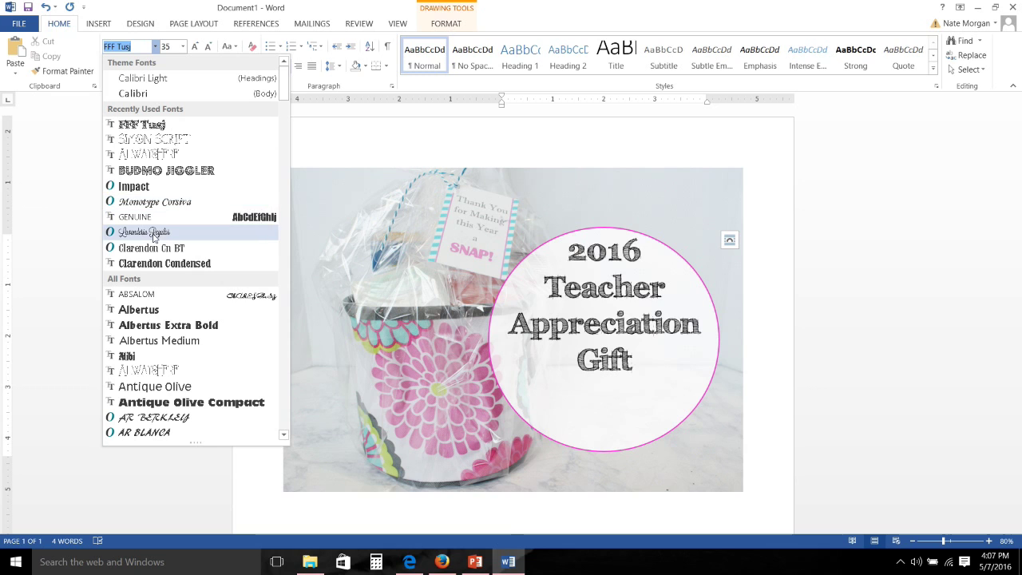
pyautogui.scroll(-3, 156, 232)
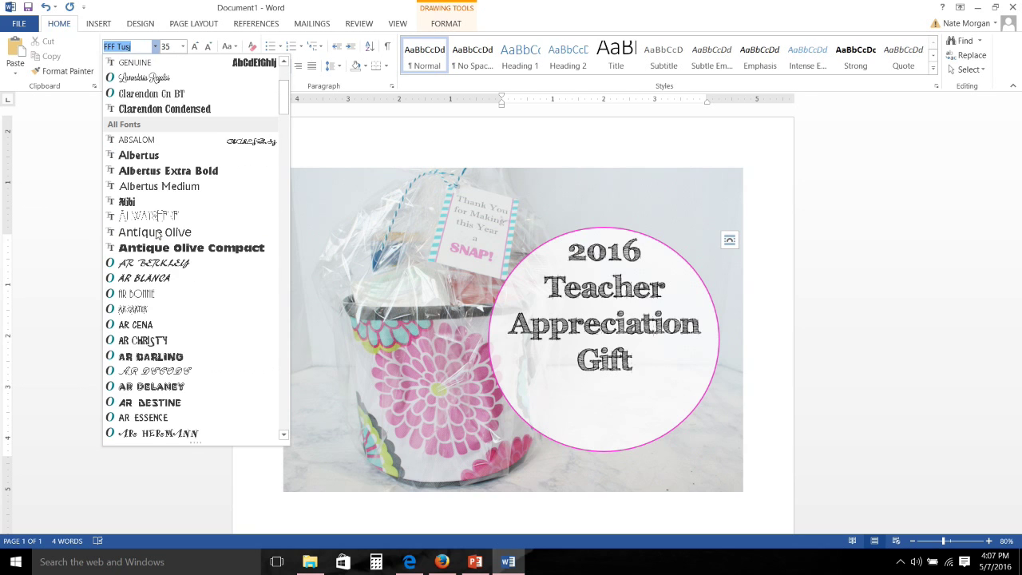
pyautogui.scroll(2, 156, 168)
pyautogui.click(152, 140)
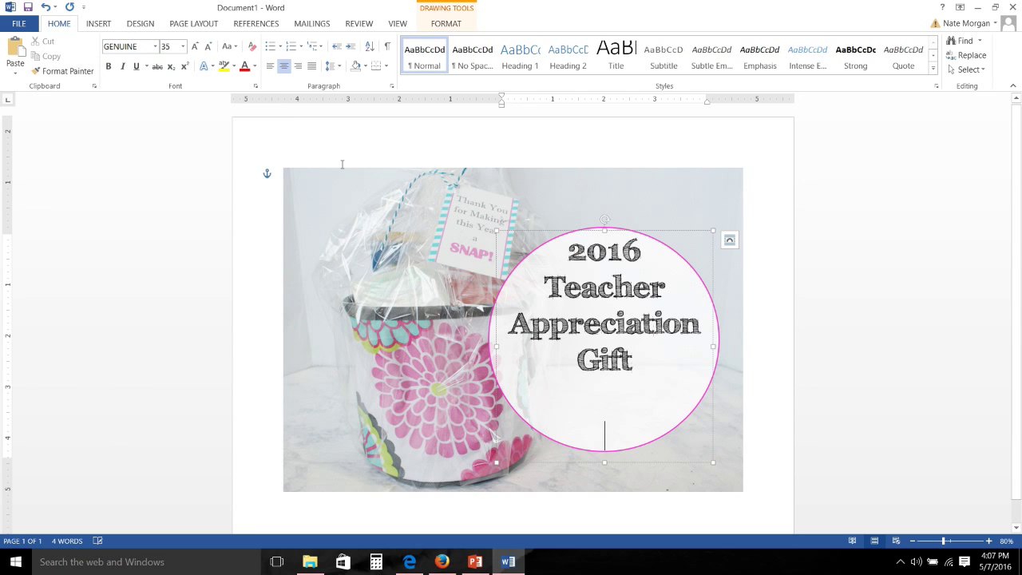
pyautogui.write('Thirt')
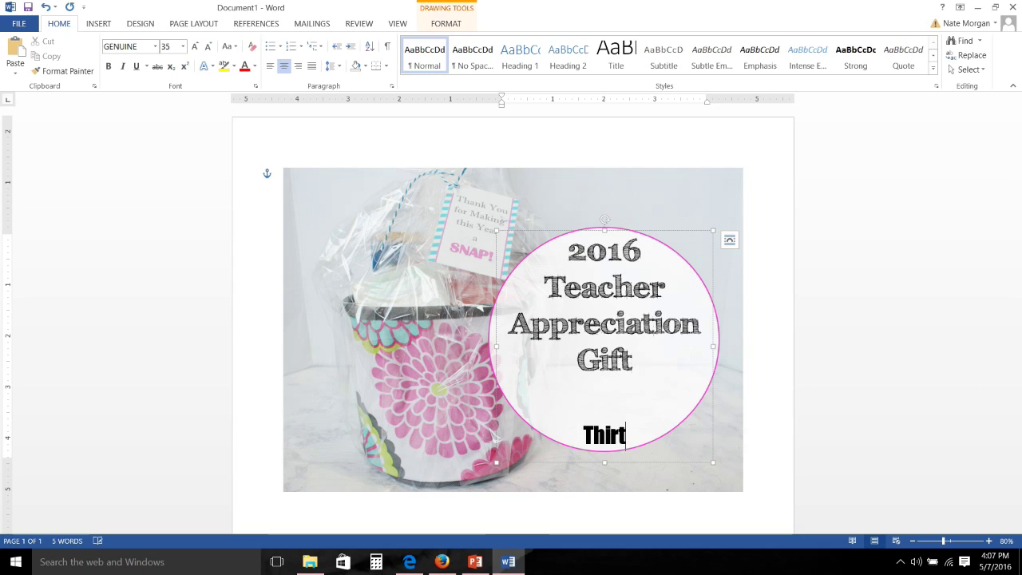
pyautogui.write('y One Giffts')
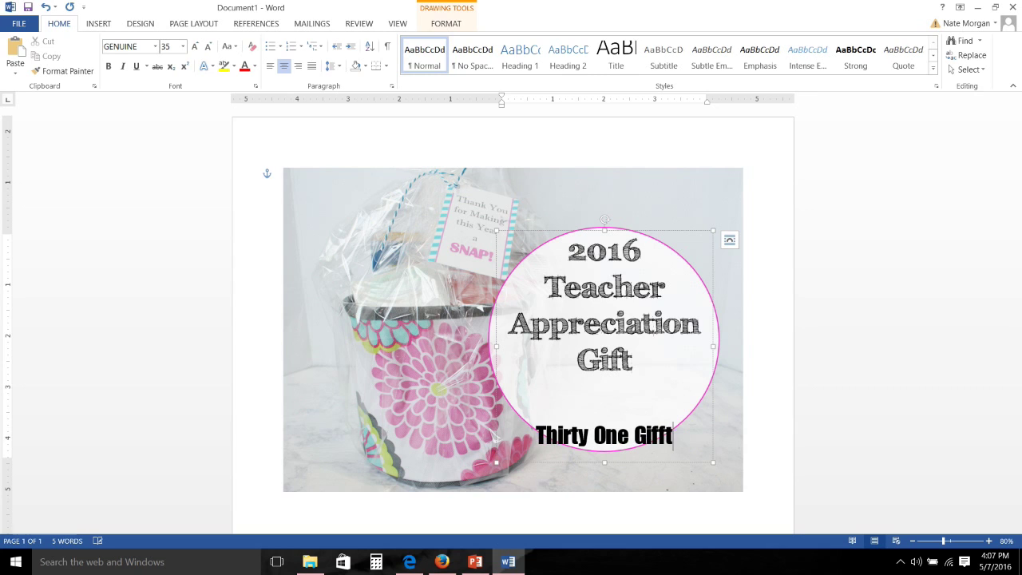
pyautogui.press('BackSpace')
pyautogui.press('BackSpace')
pyautogui.press('BackSpace')
pyautogui.write('ts')
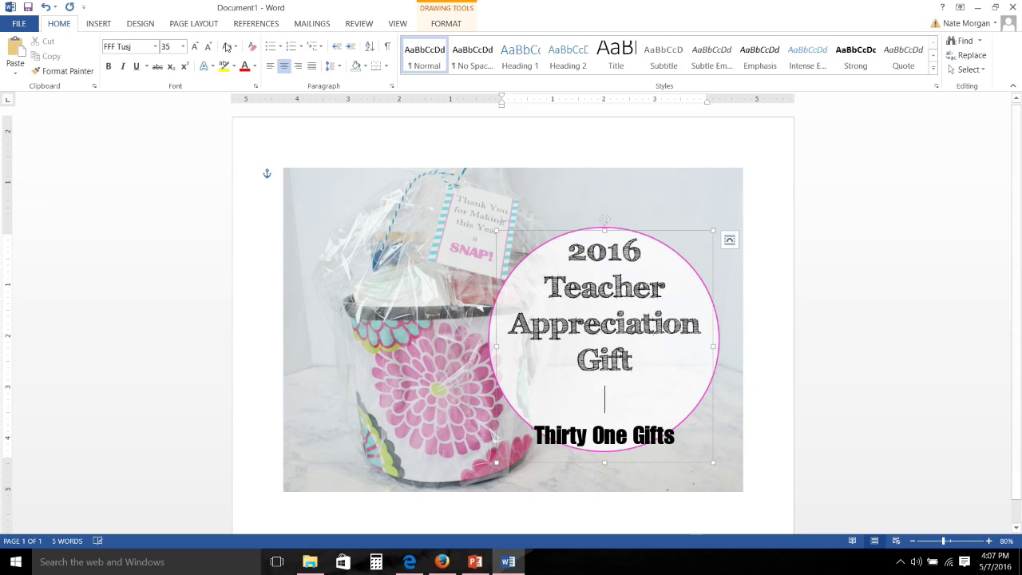
# Step: Shrink the empty spacer line above it to 12 pt and reselect the text box
pyautogui.click(166, 47)
pyautogui.write('12')
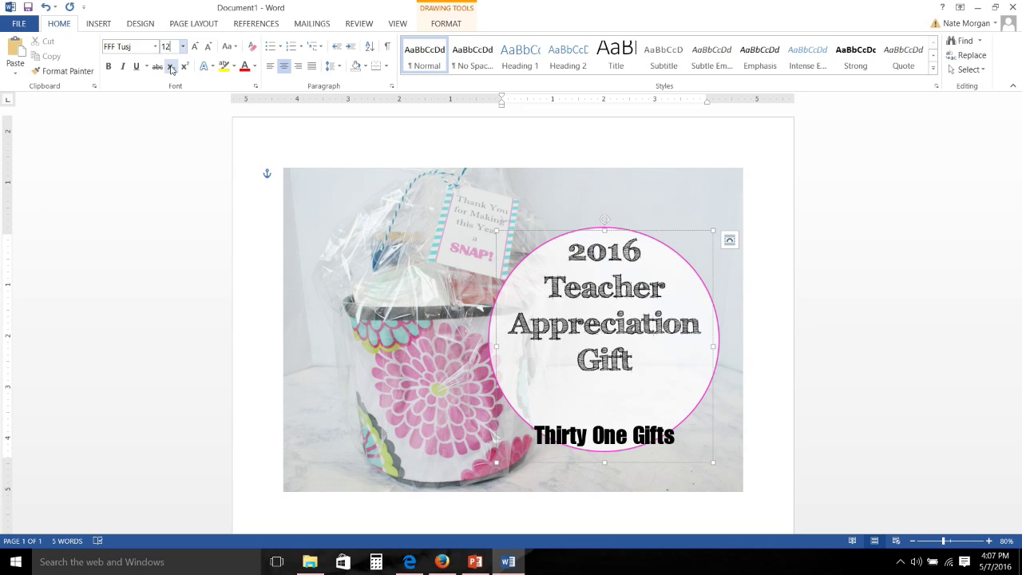
pyautogui.press('Return')
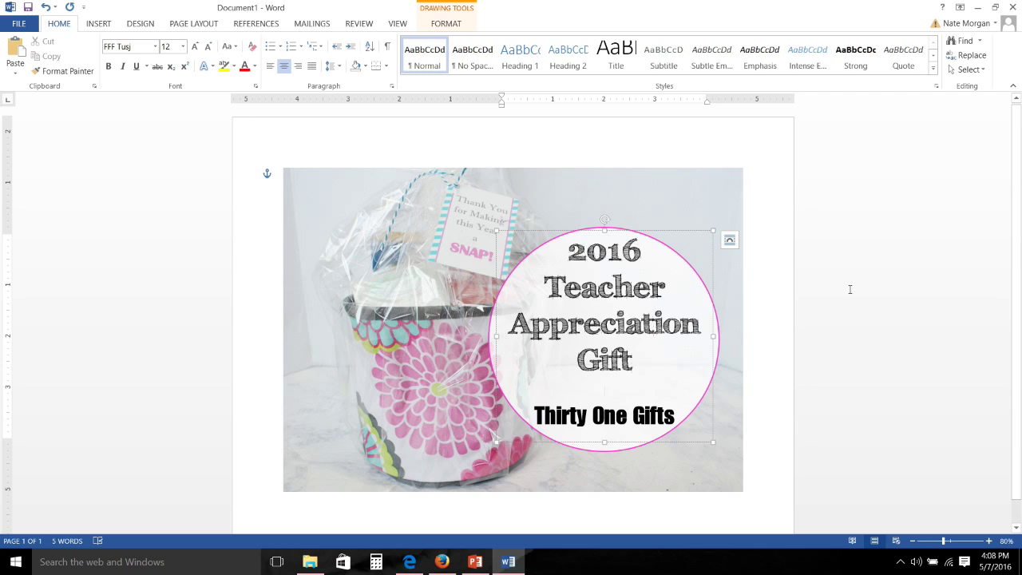
pyautogui.click(792, 293)
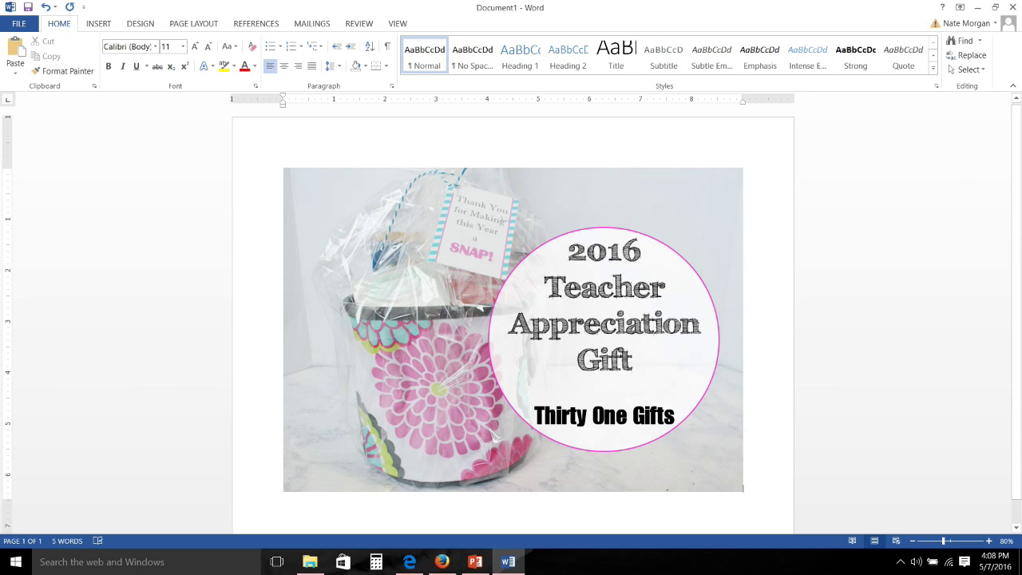
pyautogui.click(643, 229)
# Step: Nudge the text box, then draw a horizontal line between 'Gift' and 'Thirty One Gifts'
pyautogui.moveTo(644, 228); pyautogui.dragTo(640, 228)
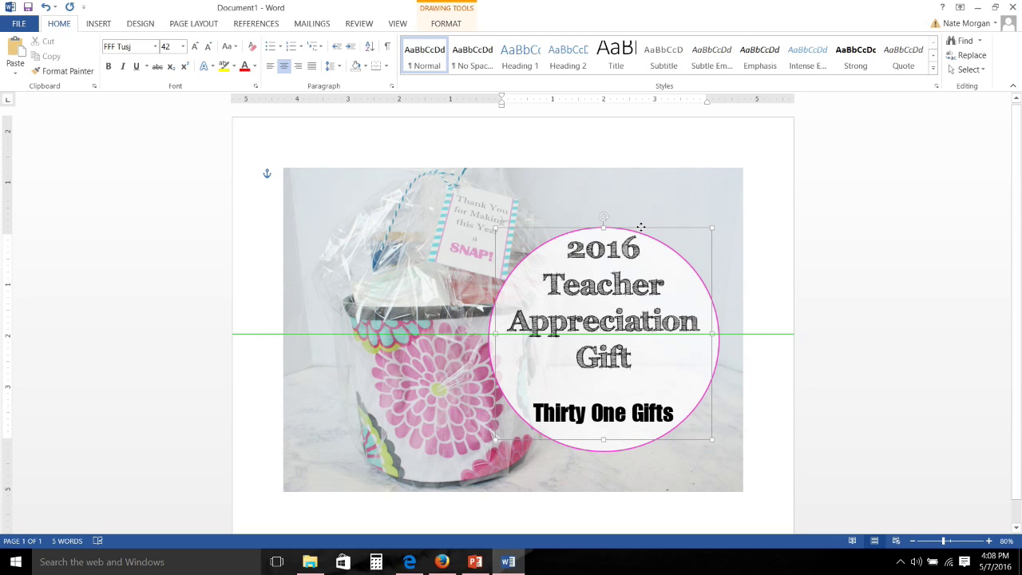
pyautogui.moveTo(640, 228); pyautogui.dragTo(640, 228)
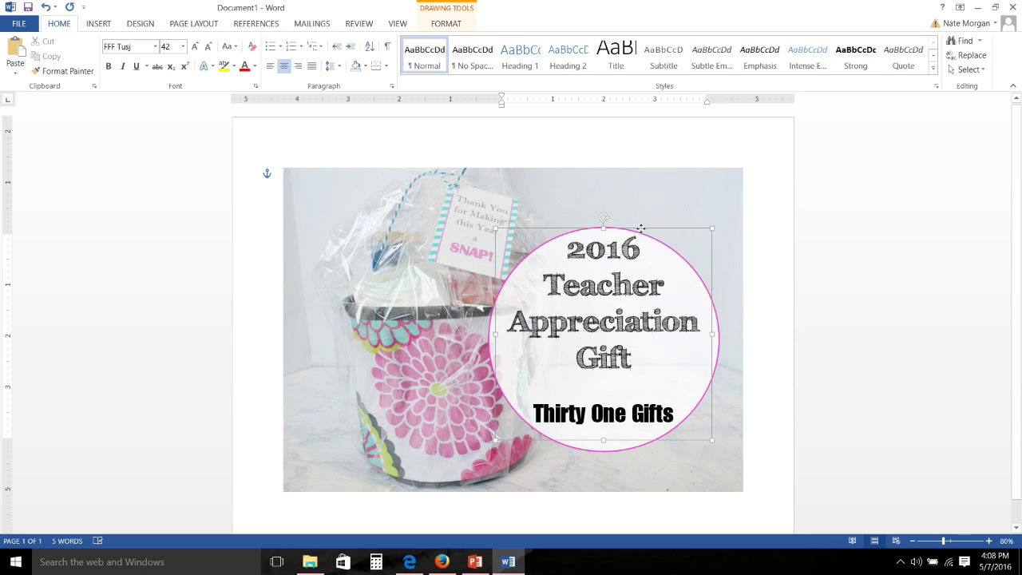
pyautogui.click(826, 253)
pyautogui.click(112, 22)
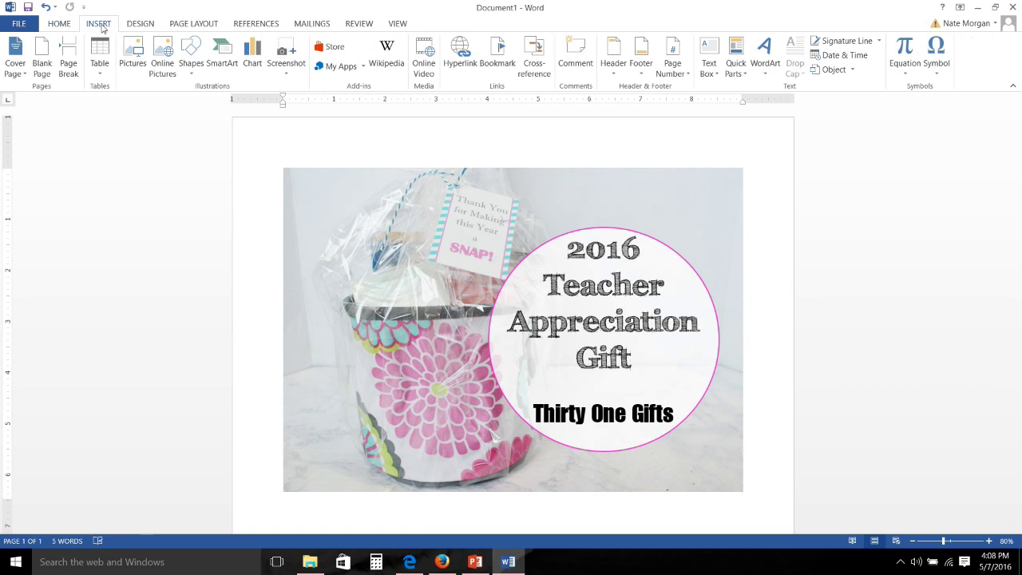
pyautogui.click(194, 61)
pyautogui.click(199, 100)
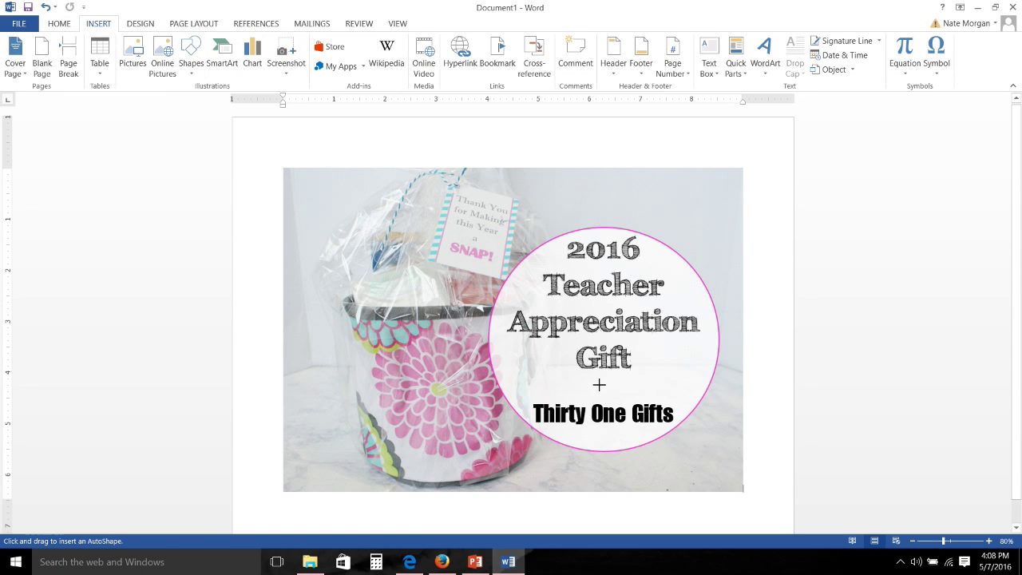
pyautogui.moveTo(506, 382); pyautogui.dragTo(702, 381)
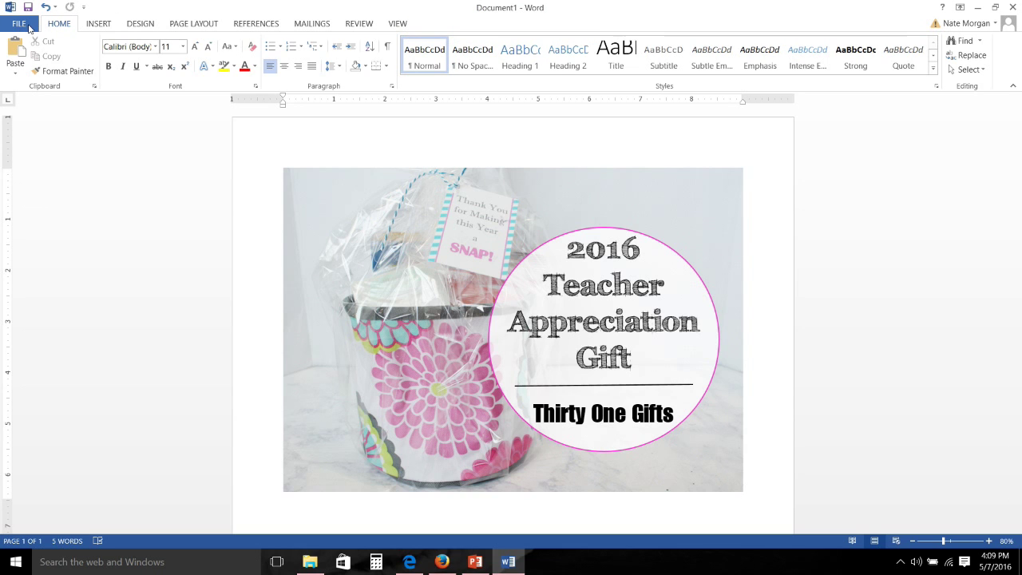
# Step: Save the document as teacher appreciation thumbnail pic.docx in the Teacher Appreciation 2016 folder
pyautogui.click(19, 24)
pyautogui.click(32, 142)
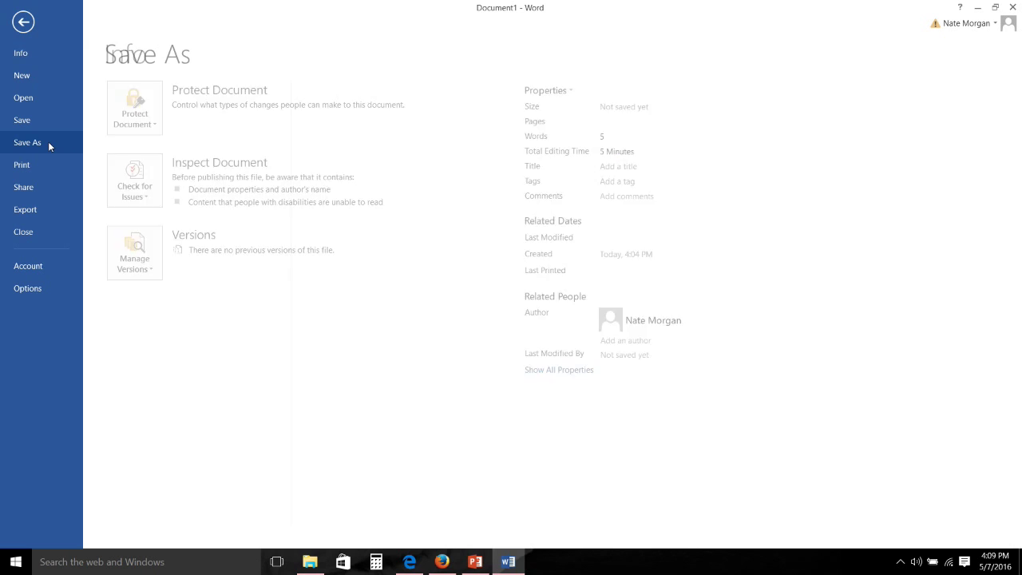
pyautogui.click(195, 138)
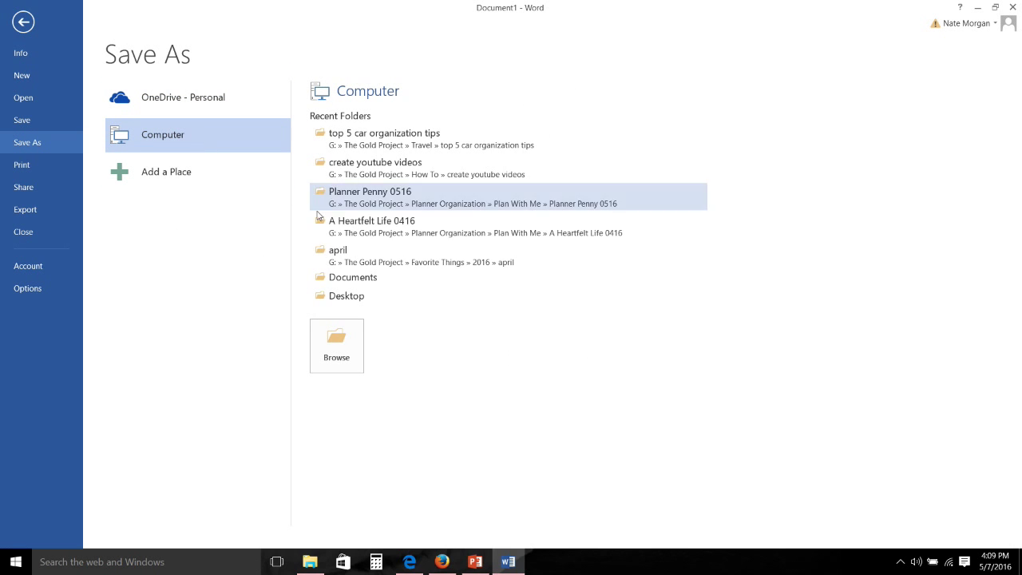
pyautogui.click(339, 335)
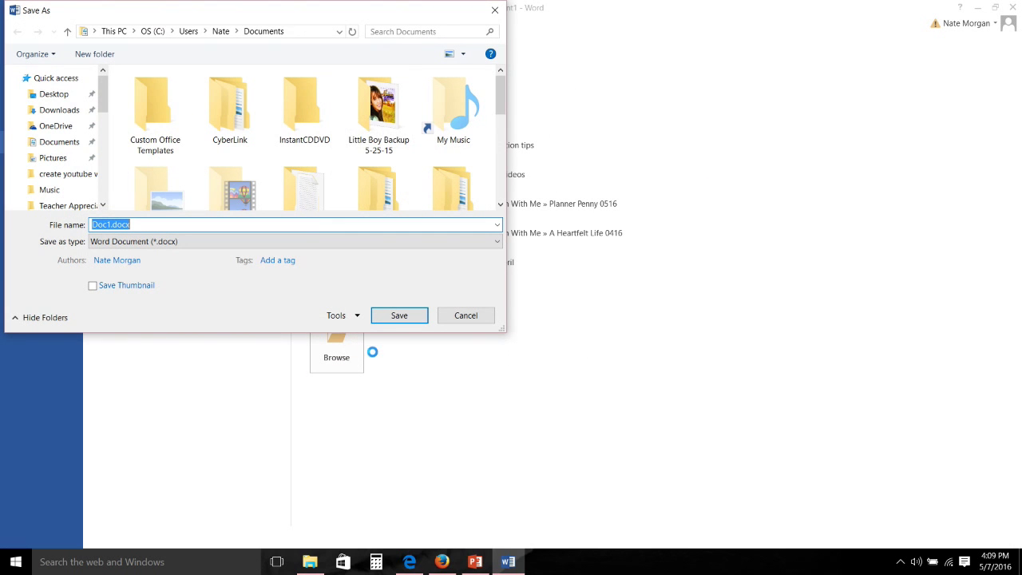
pyautogui.moveTo(104, 111); pyautogui.dragTo(104, 195)
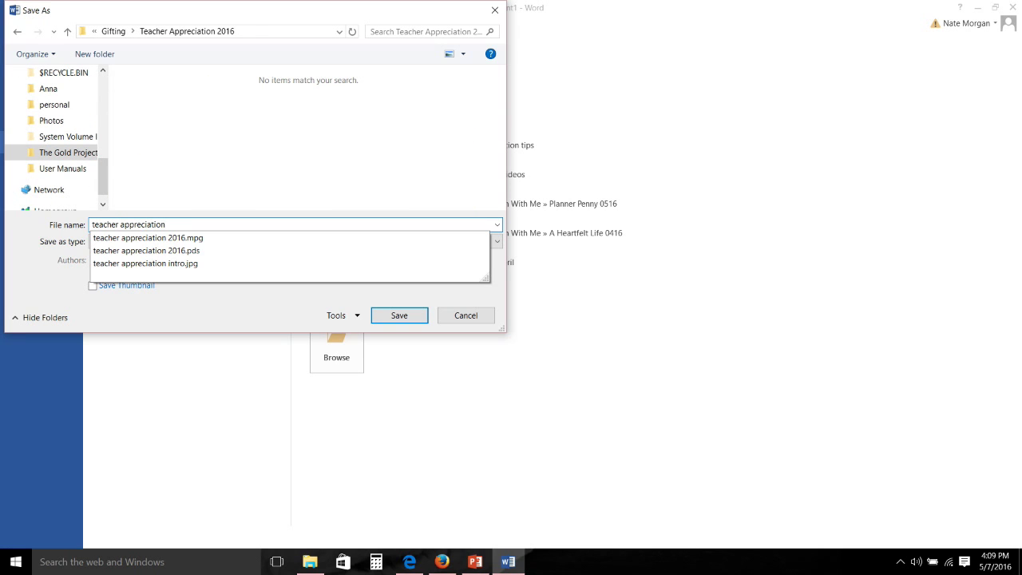
pyautogui.write('thumbnail pic')
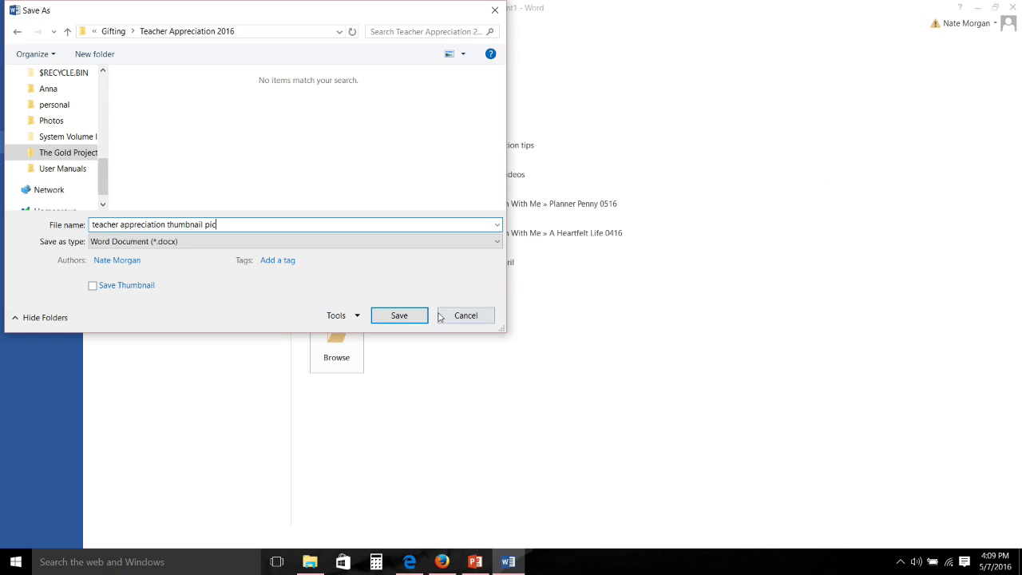
pyautogui.click(399, 315)
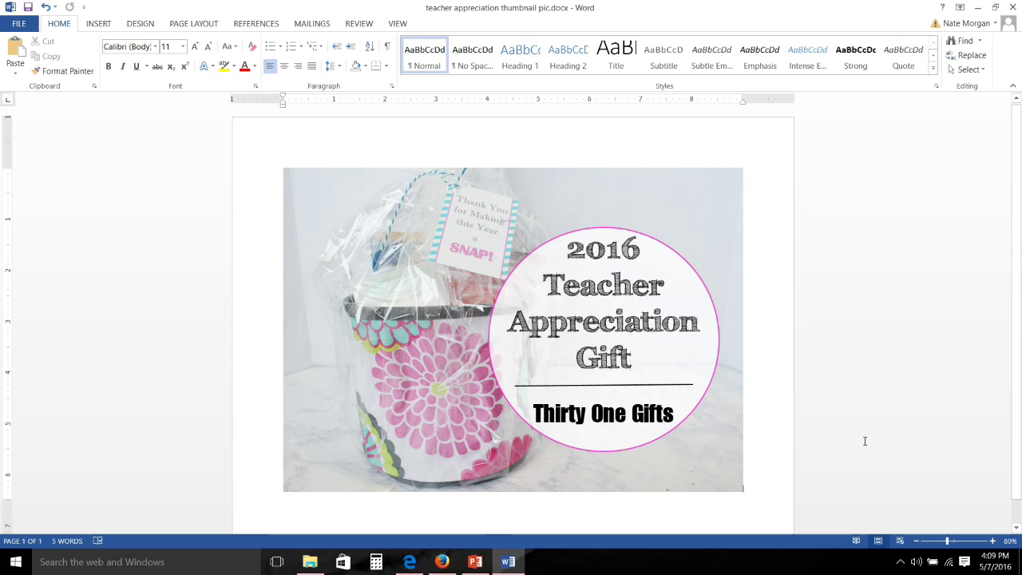
# Step: Paste the screenshot of the design onto a new page and select it
pyautogui.scroll(-1, 681, 313)
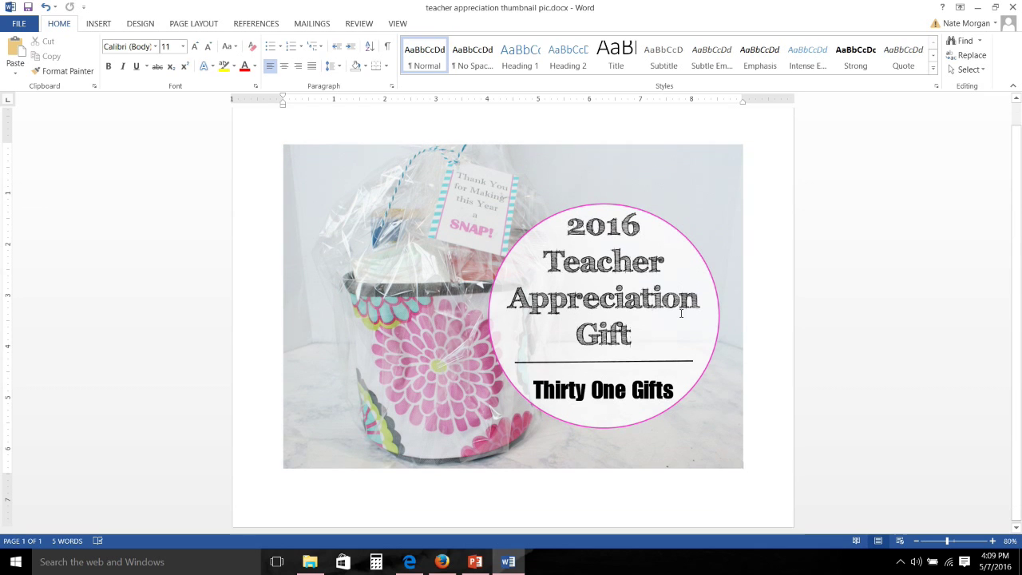
pyautogui.rightClick(747, 461)
pyautogui.click(772, 319)
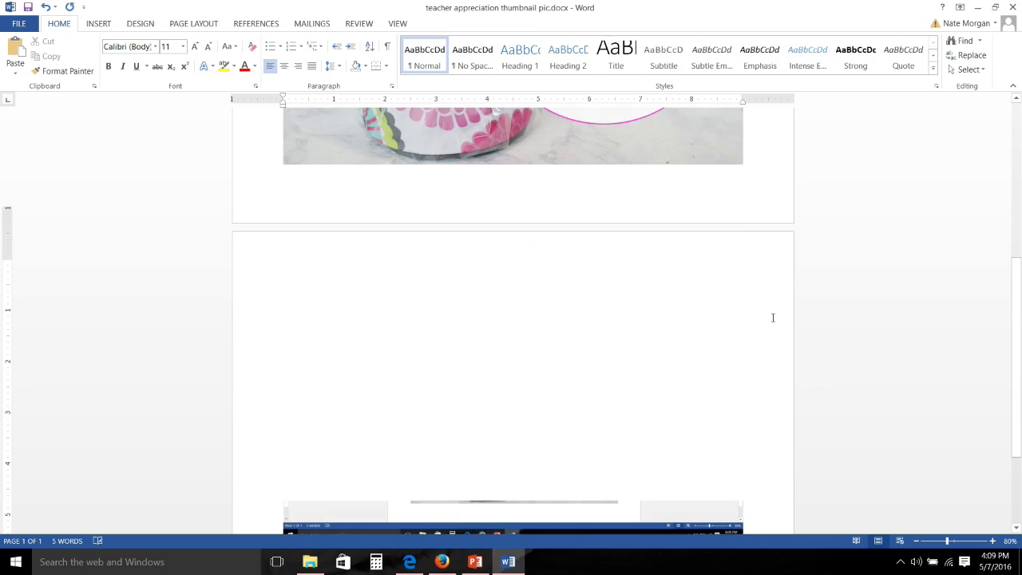
pyautogui.click(594, 347)
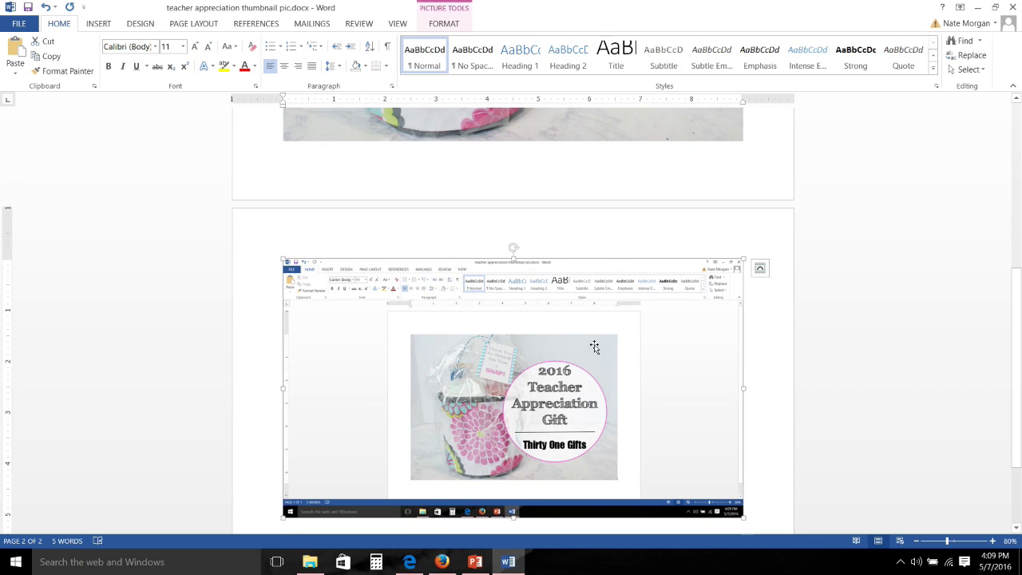
# Step: Save the screenshot as teacher appreciation thumbnail pic.png in Gifting > Teacher Appreciation 2016
pyautogui.rightClick(594, 346)
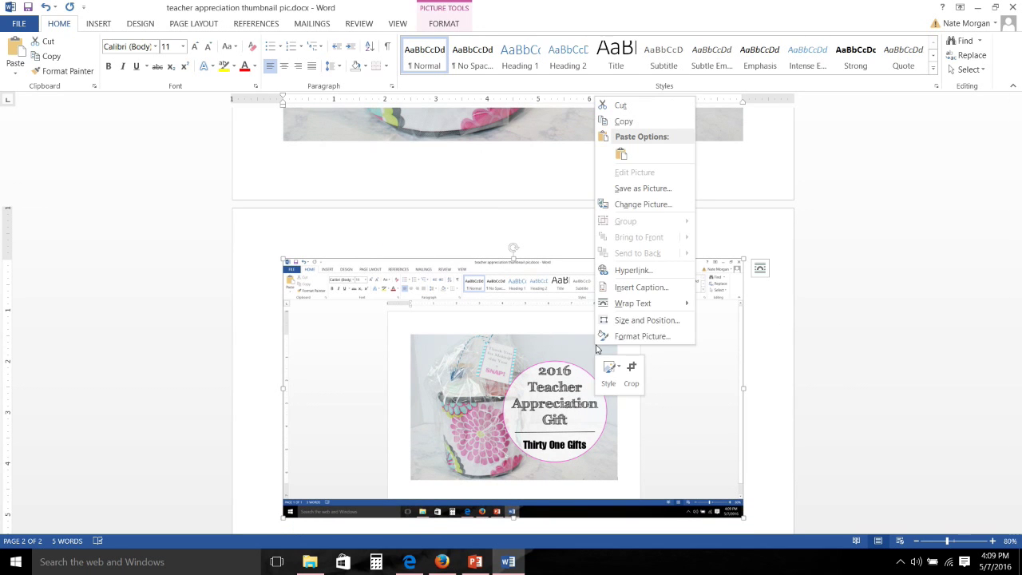
pyautogui.click(625, 190)
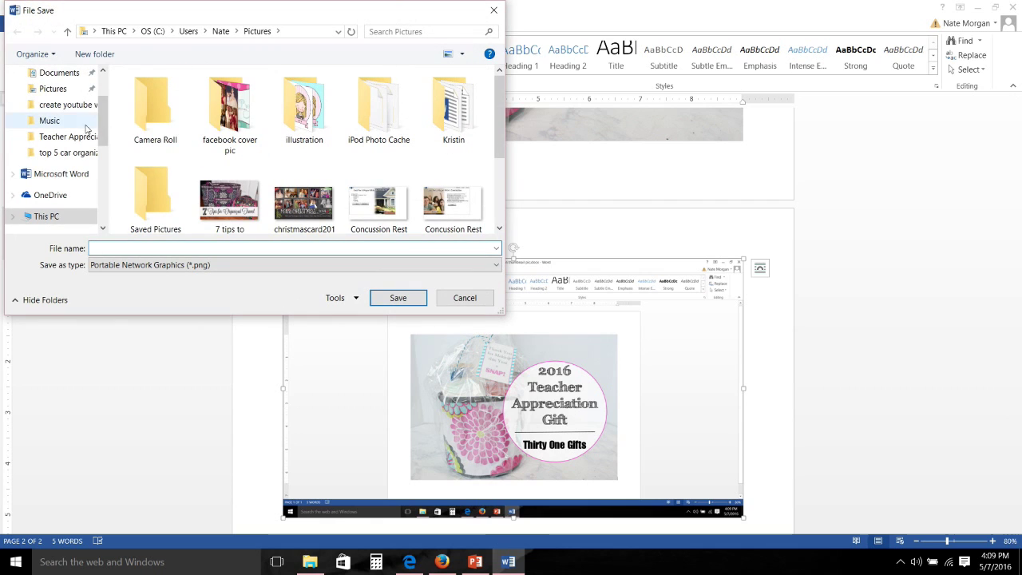
pyautogui.scroll(-5, 100, 121)
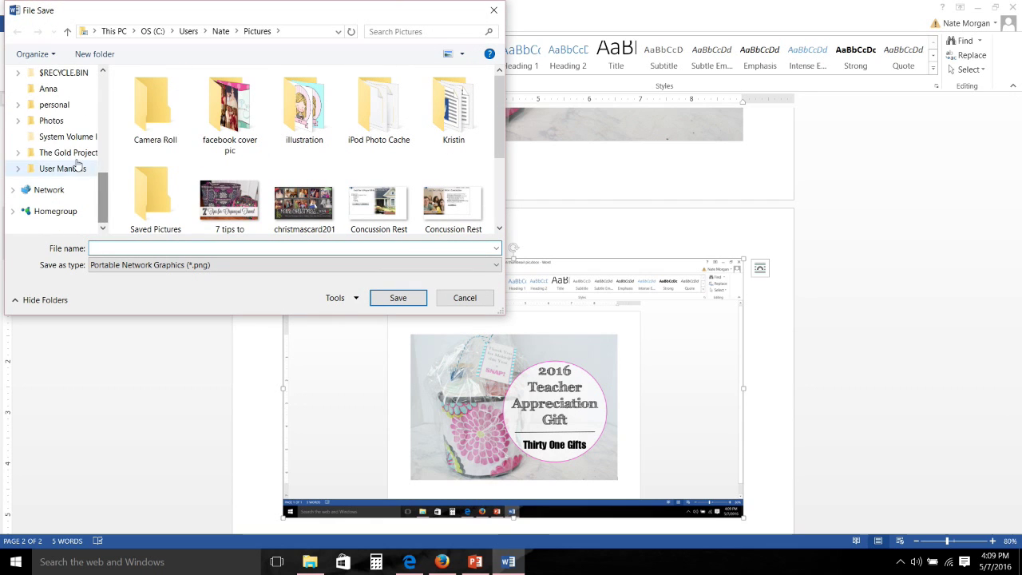
pyautogui.click(68, 153)
pyautogui.moveTo(500, 98); pyautogui.dragTo(500, 189)
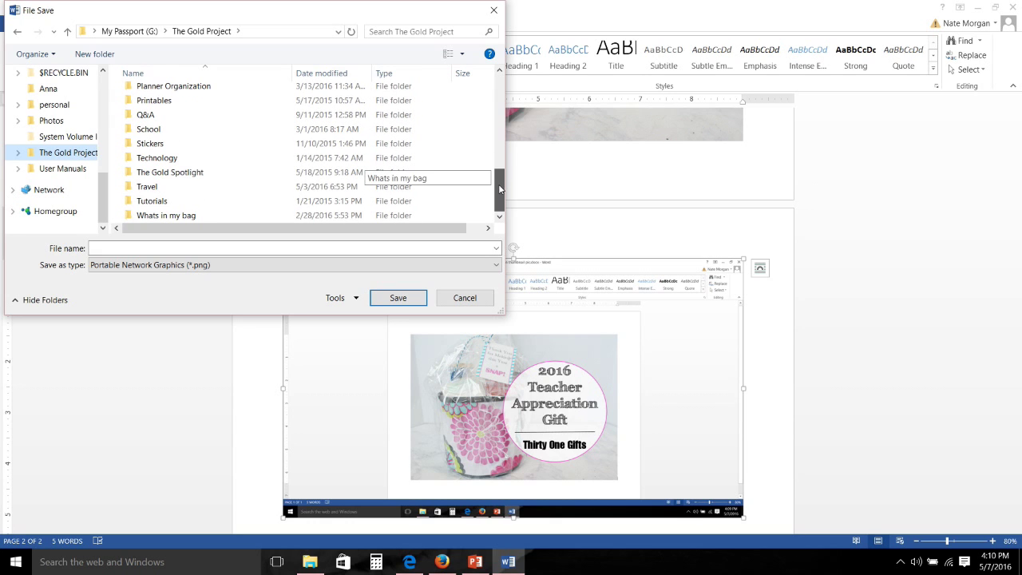
pyautogui.scroll(8, 333, 167)
pyautogui.click(332, 166)
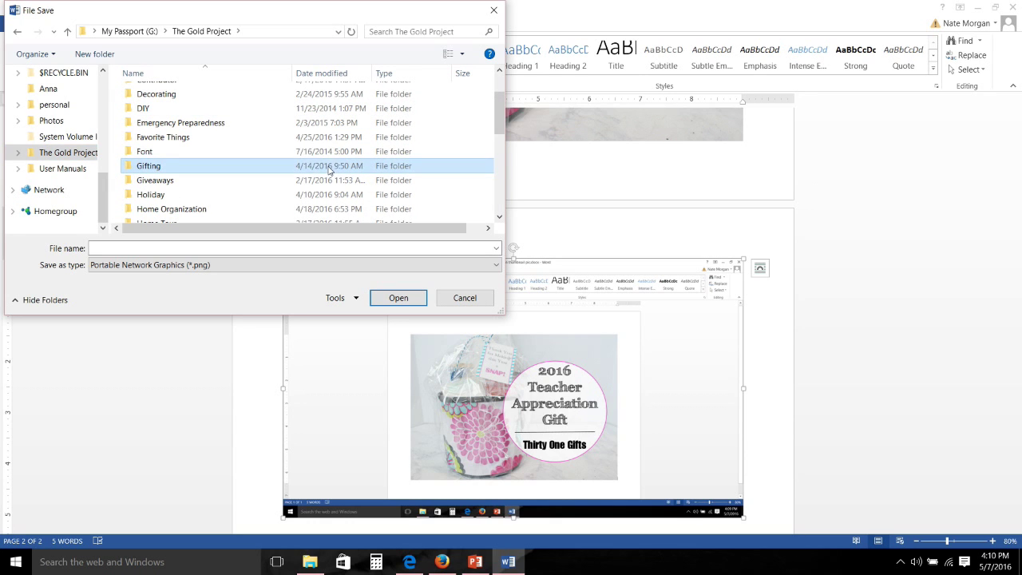
pyautogui.doubleClick(285, 166)
pyautogui.doubleClick(285, 194)
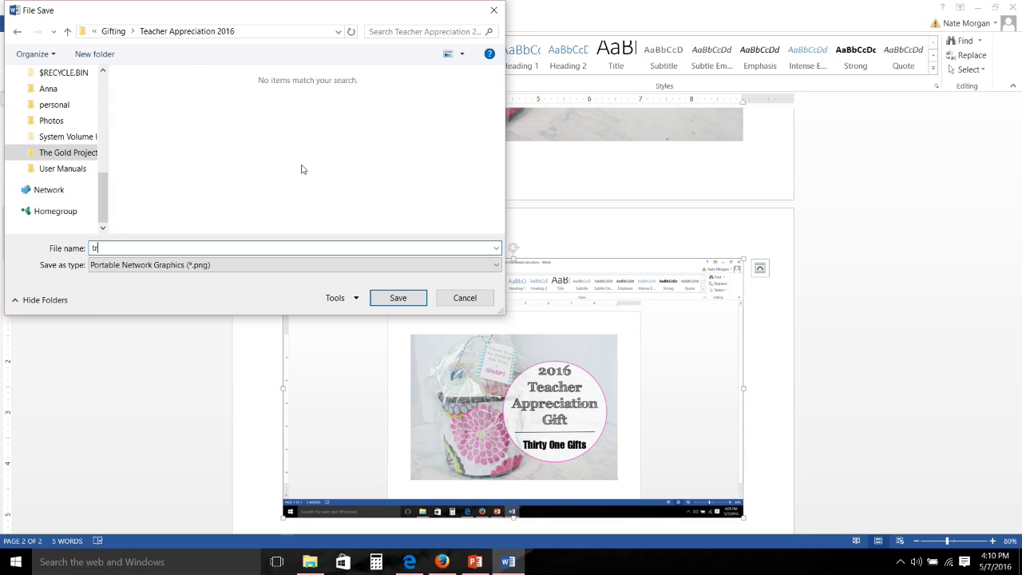
pyautogui.write('ache')
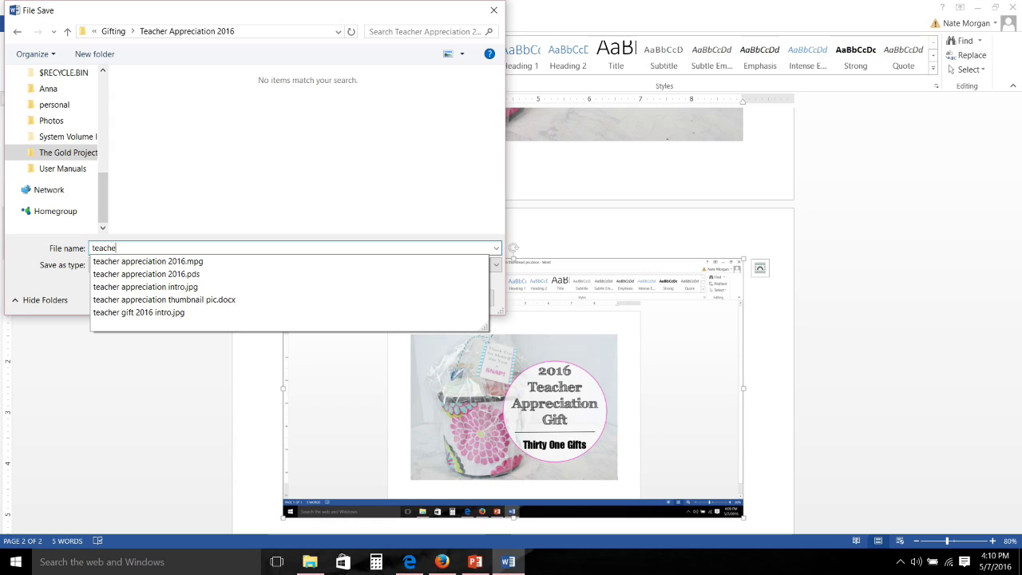
pyautogui.write('r')
pyautogui.press('Down')
pyautogui.press('Down')
pyautogui.press('Down')
pyautogui.press('Down')
pyautogui.press('BackSpace')
pyautogui.press('BackSpace')
pyautogui.press('BackSpace')
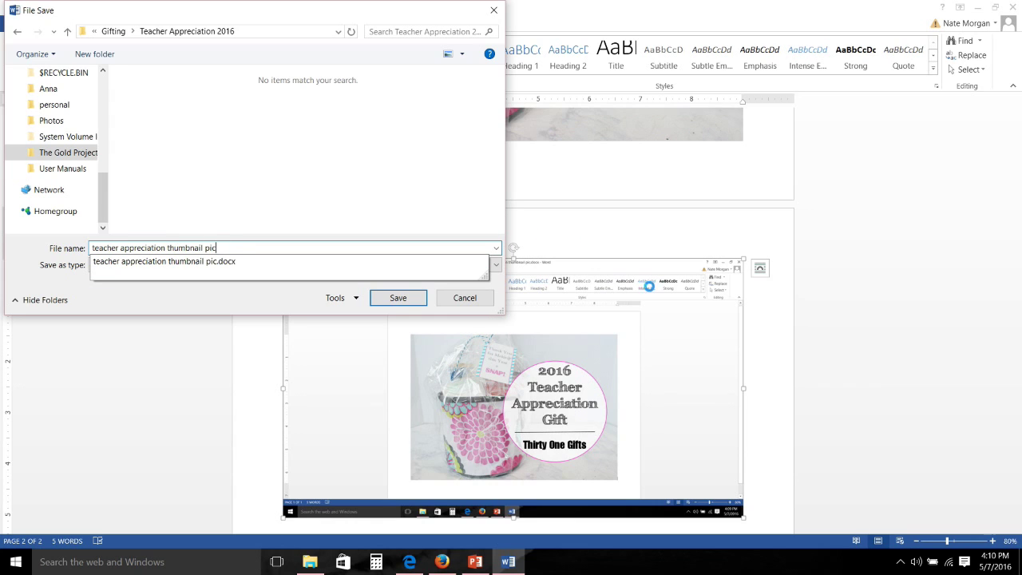
pyautogui.click(389, 299)
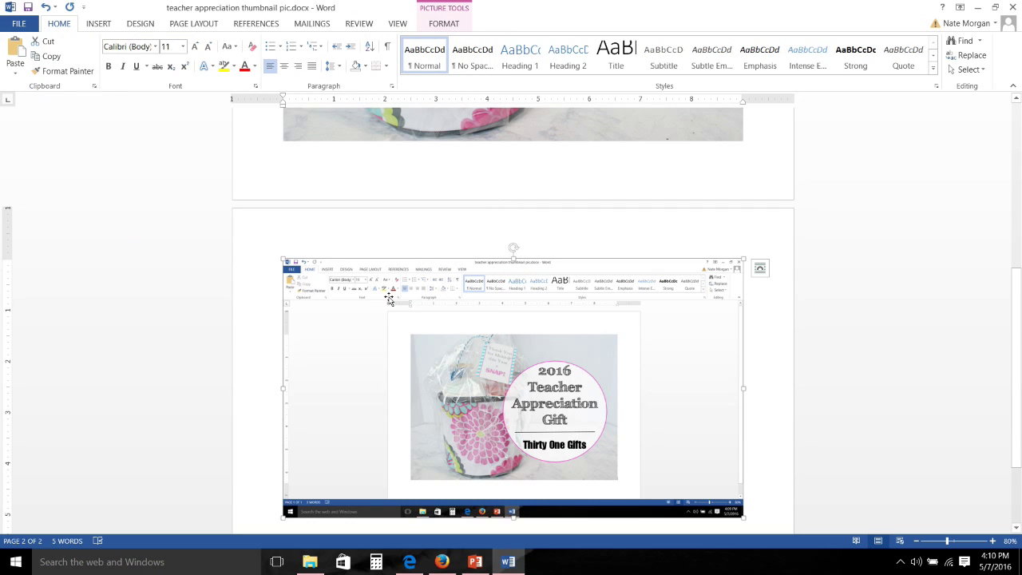
# Step: Close Word without saving changes and select the new PNG in File Explorer
pyautogui.moveTo(1019, 4)
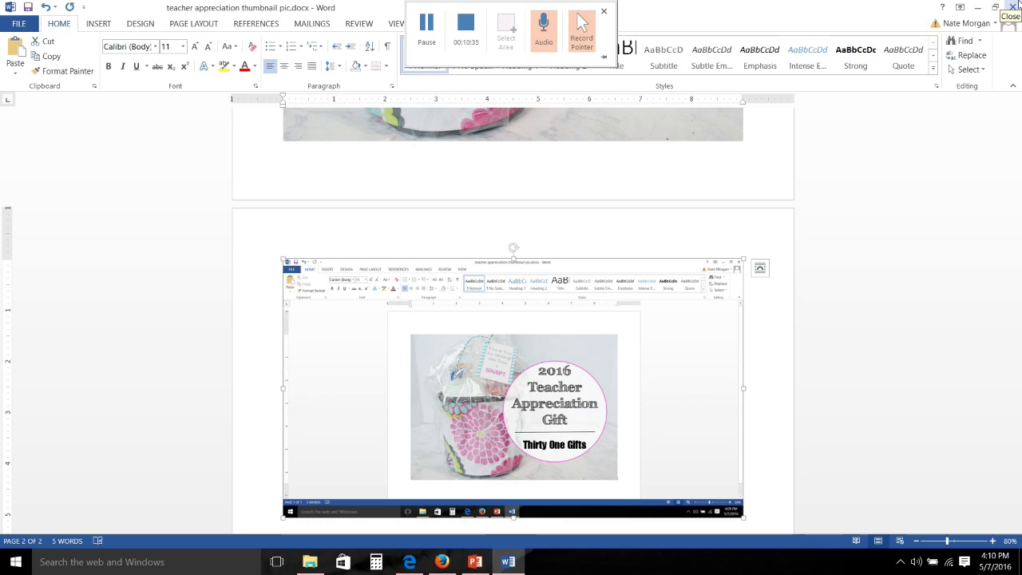
pyautogui.click(1018, 5)
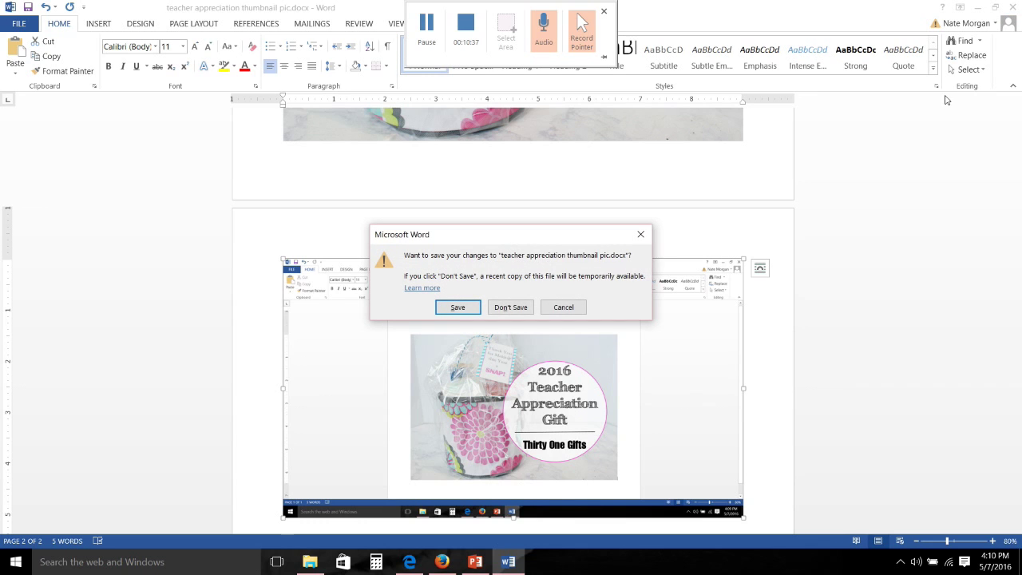
pyautogui.click(508, 308)
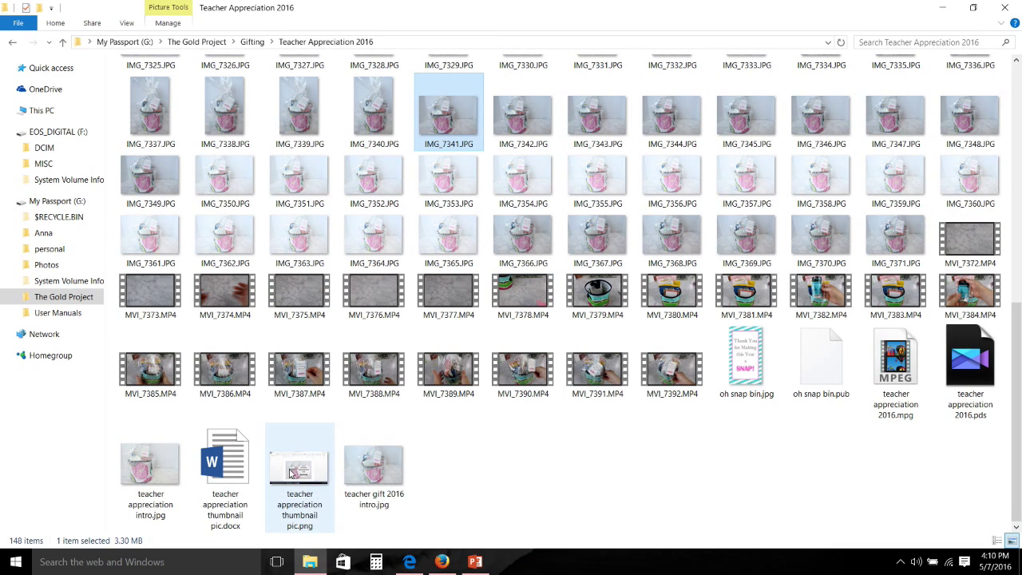
pyautogui.click(291, 472)
# Step: Open teacher appreciation thumbnail pic.png in Photos and enter edit mode
pyautogui.rightClick(291, 472)
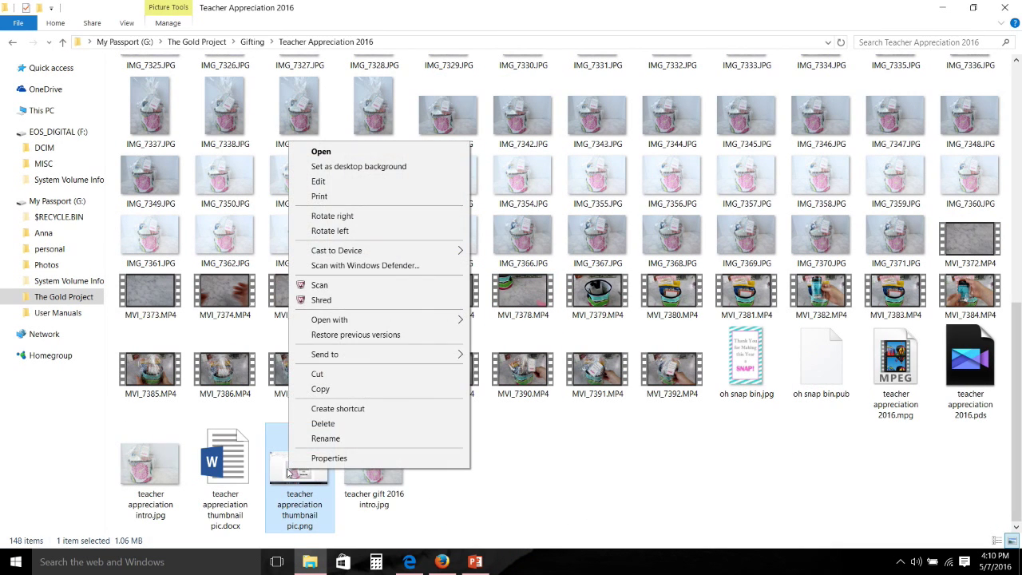
pyautogui.doubleClick(287, 473)
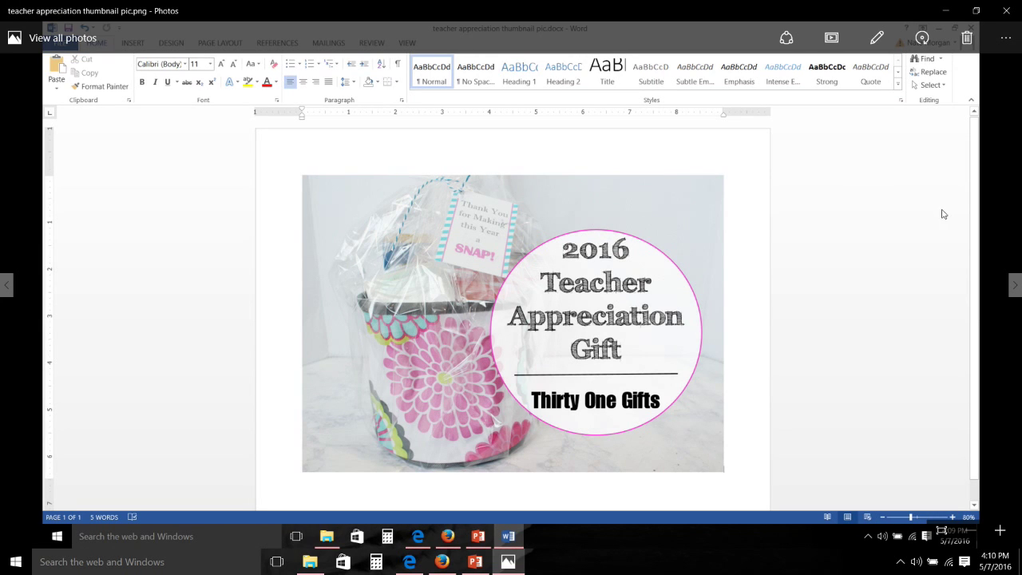
pyautogui.rightClick(807, 153)
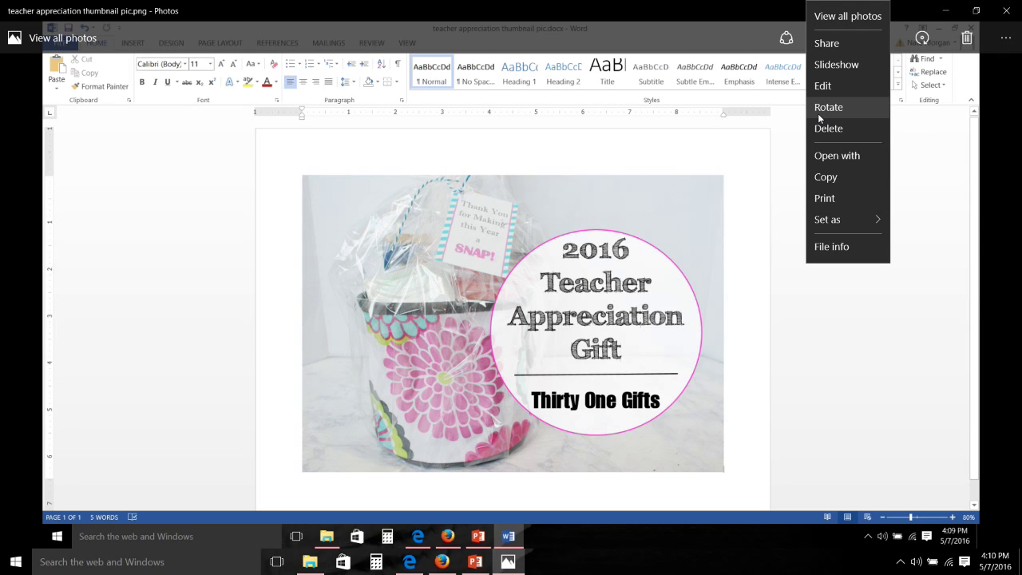
pyautogui.click(822, 89)
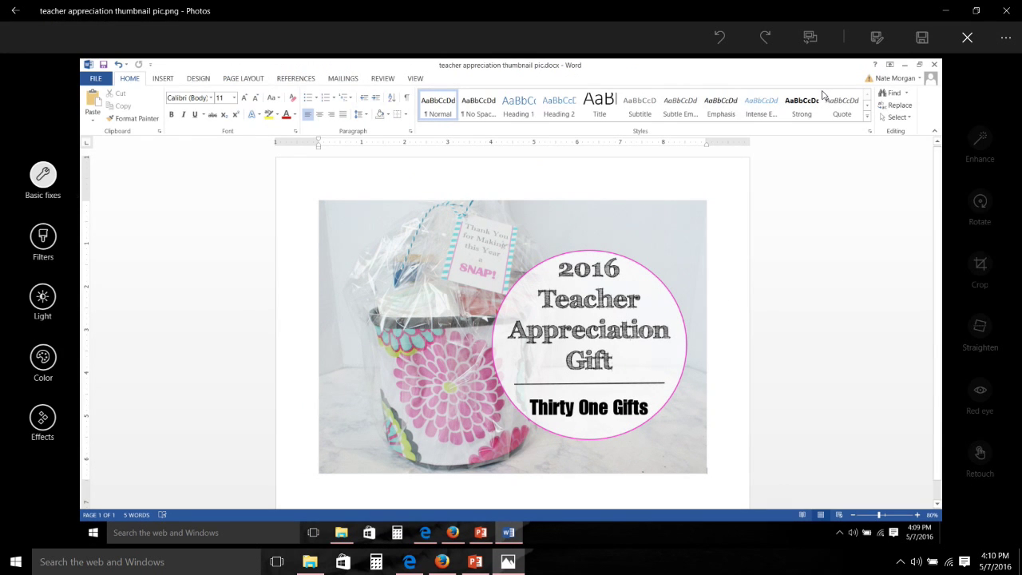
# Step: Crop the image to just the gift-bucket design, save it, and close Photos
pyautogui.click(992, 254)
pyautogui.moveTo(222, 141); pyautogui.dragTo(282, 176)
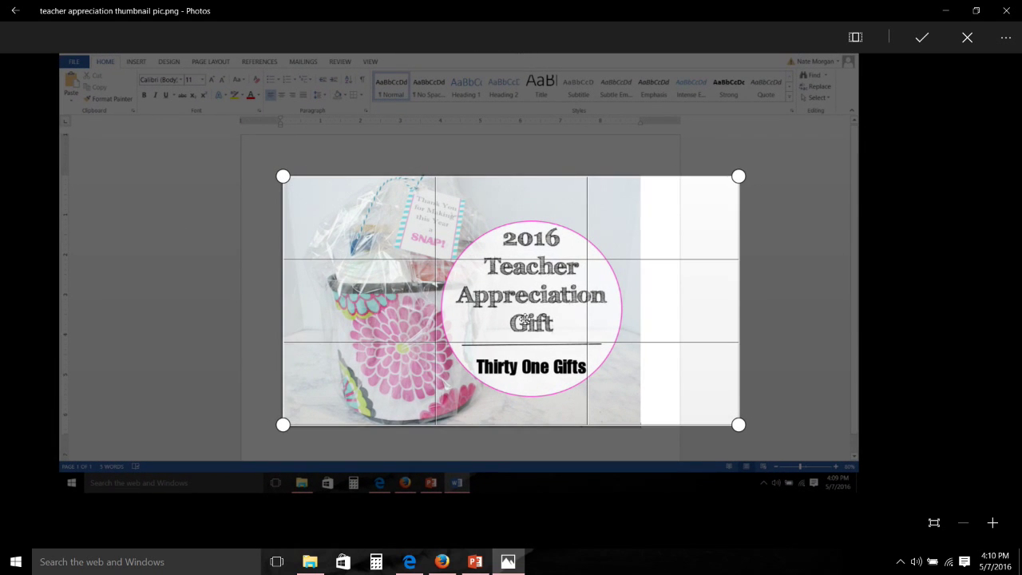
pyautogui.moveTo(739, 424); pyautogui.dragTo(687, 424)
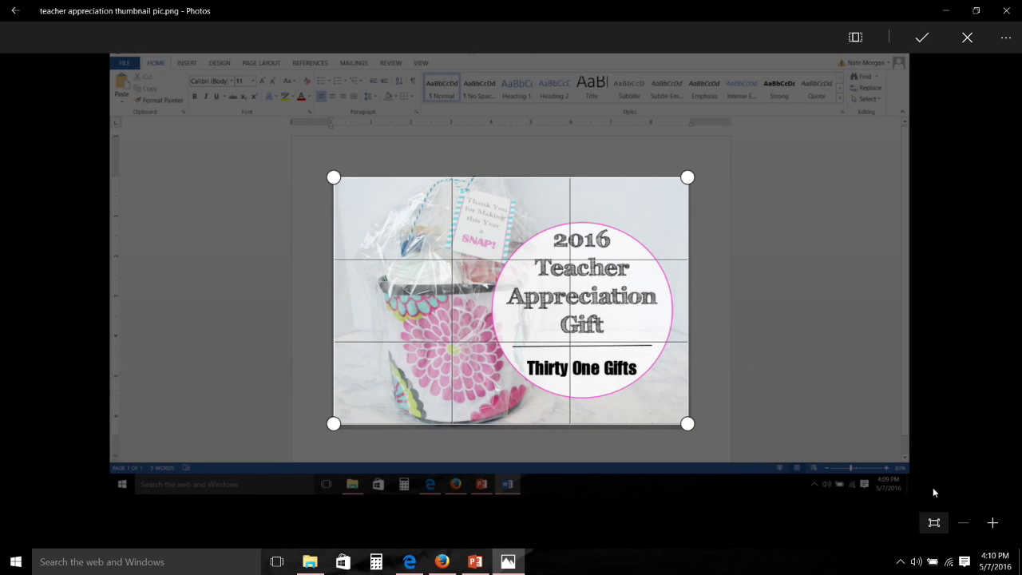
pyautogui.press('Return')
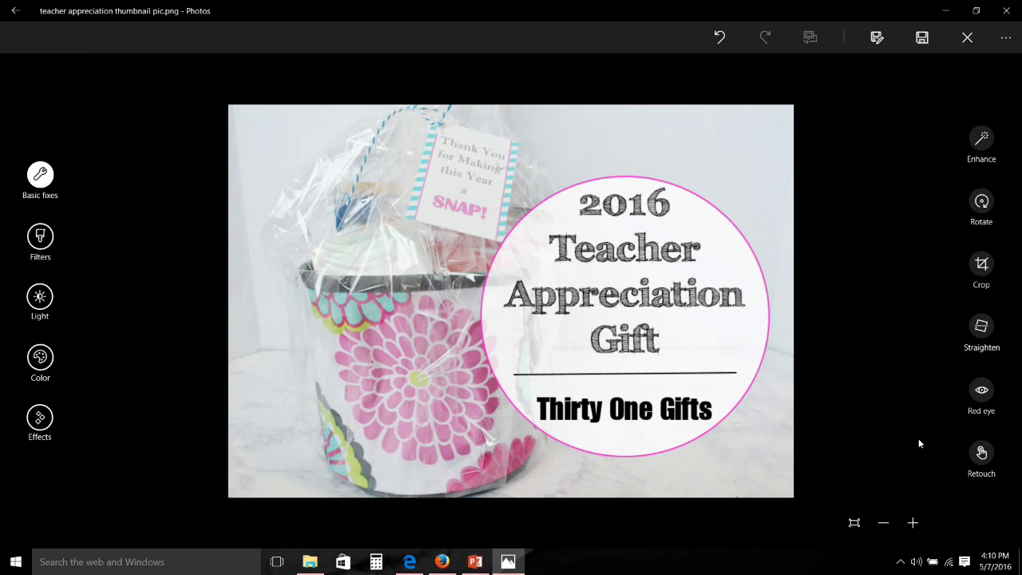
pyautogui.click(919, 43)
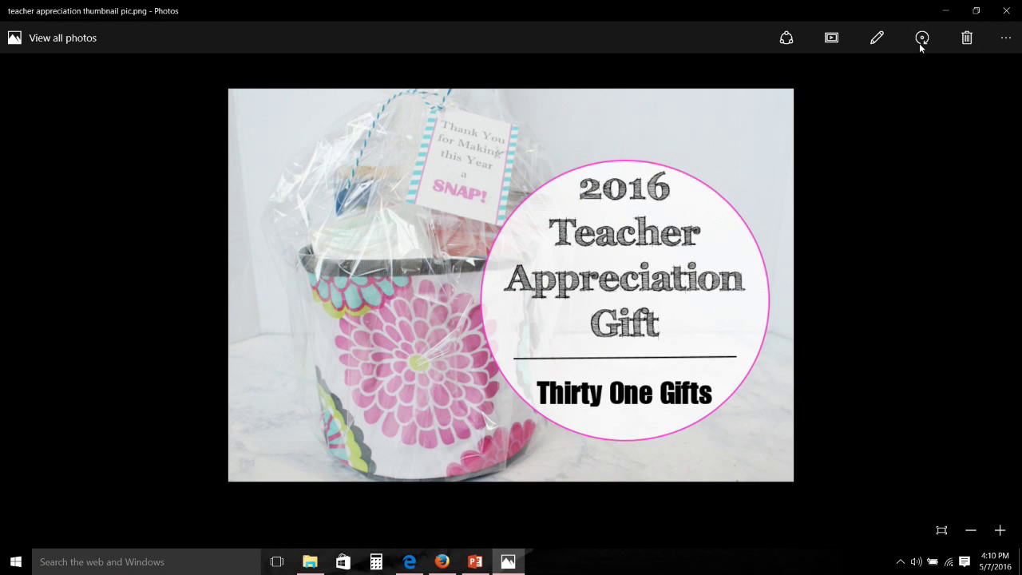
pyautogui.click(1007, 10)
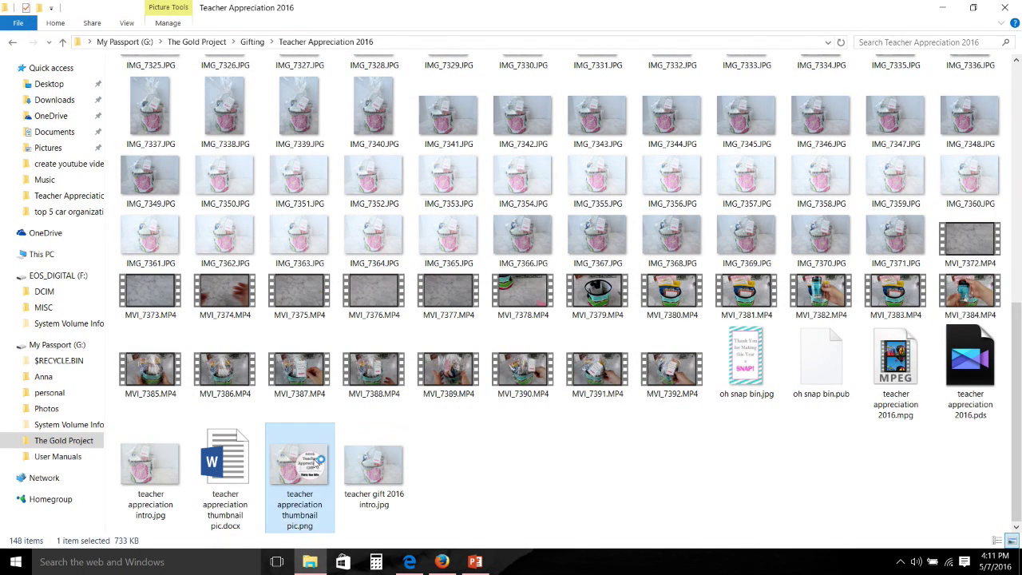